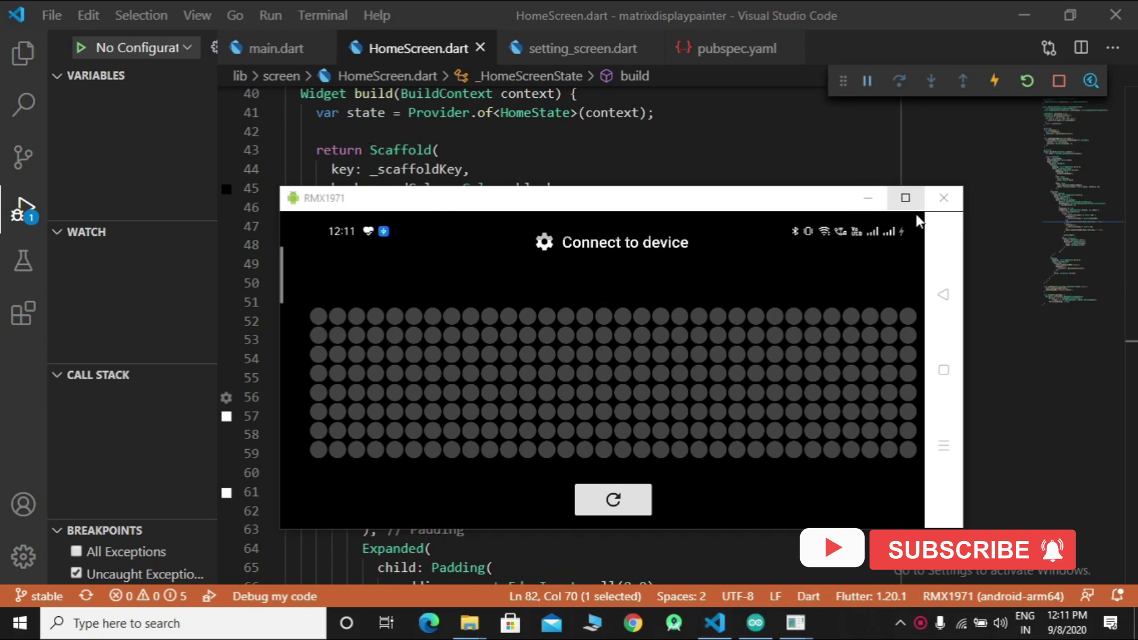
pyautogui.scroll(1, 587, 133)
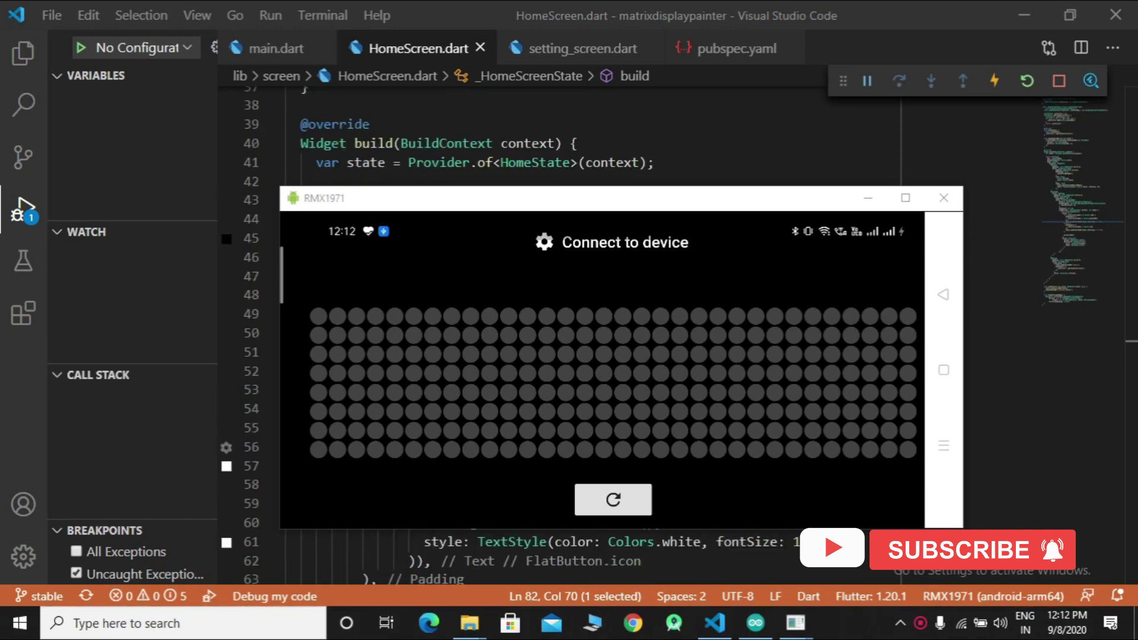
# Highlight the index-based '+1' and '+0' ESP messages in the GridView tap handler
pyautogui.click(869, 199)
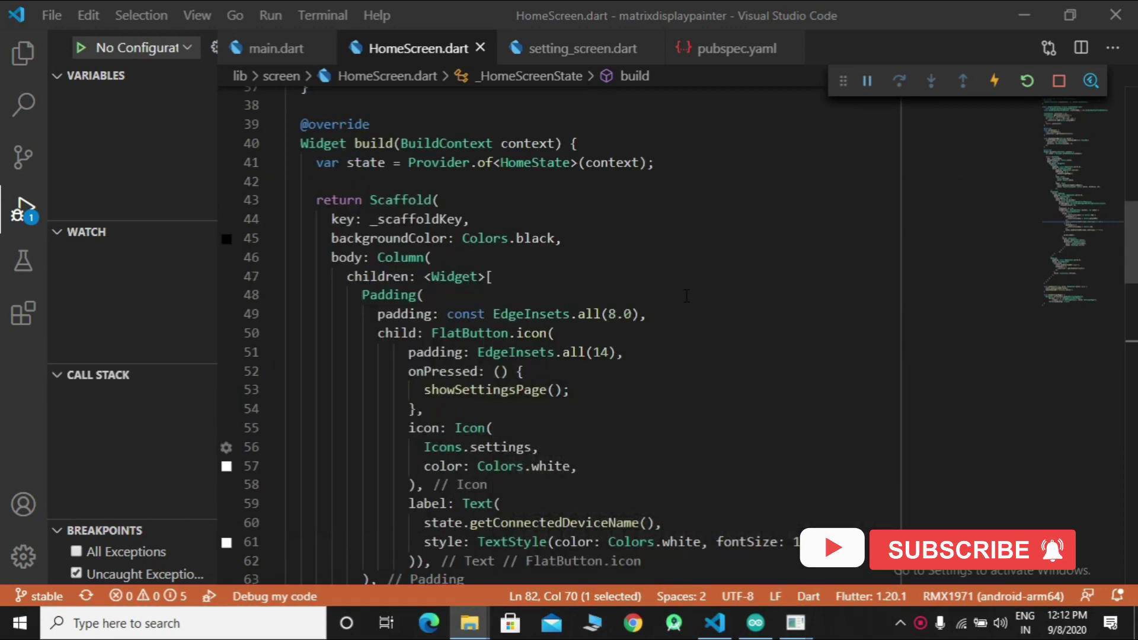
pyautogui.scroll(1, 587, 311)
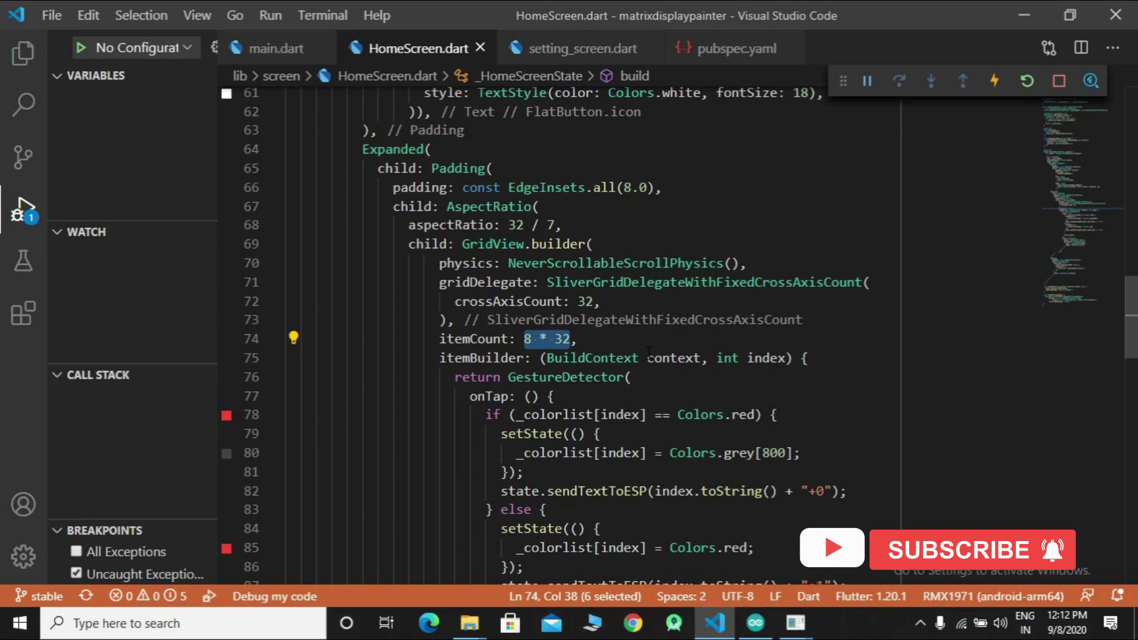
pyautogui.scroll(-3, 646, 349)
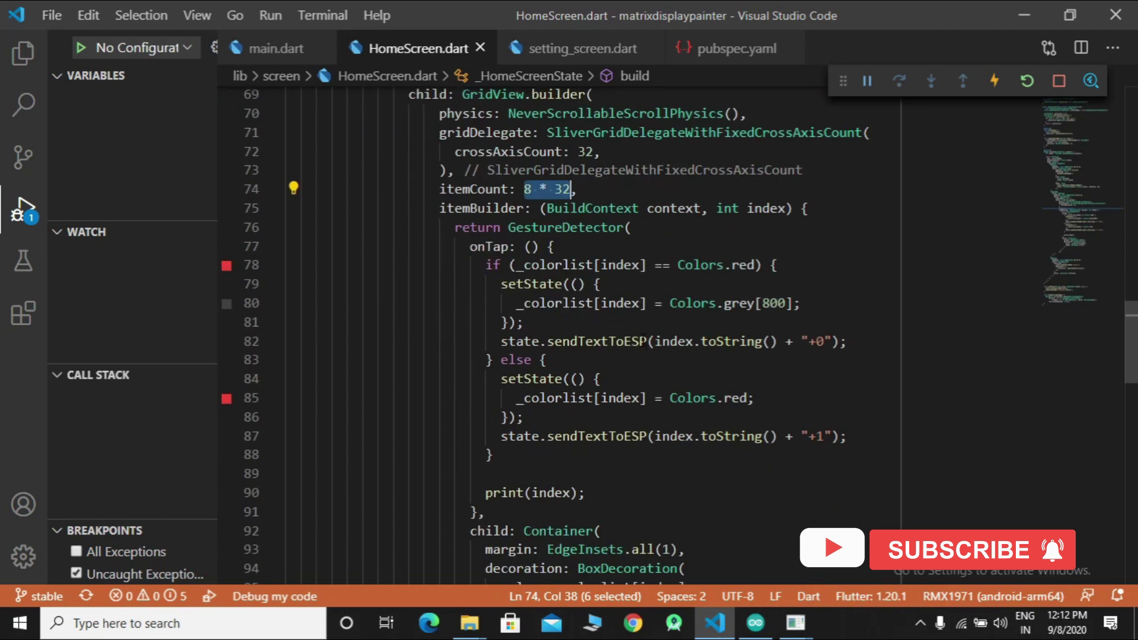
pyautogui.click(565, 246)
pyautogui.click(670, 341)
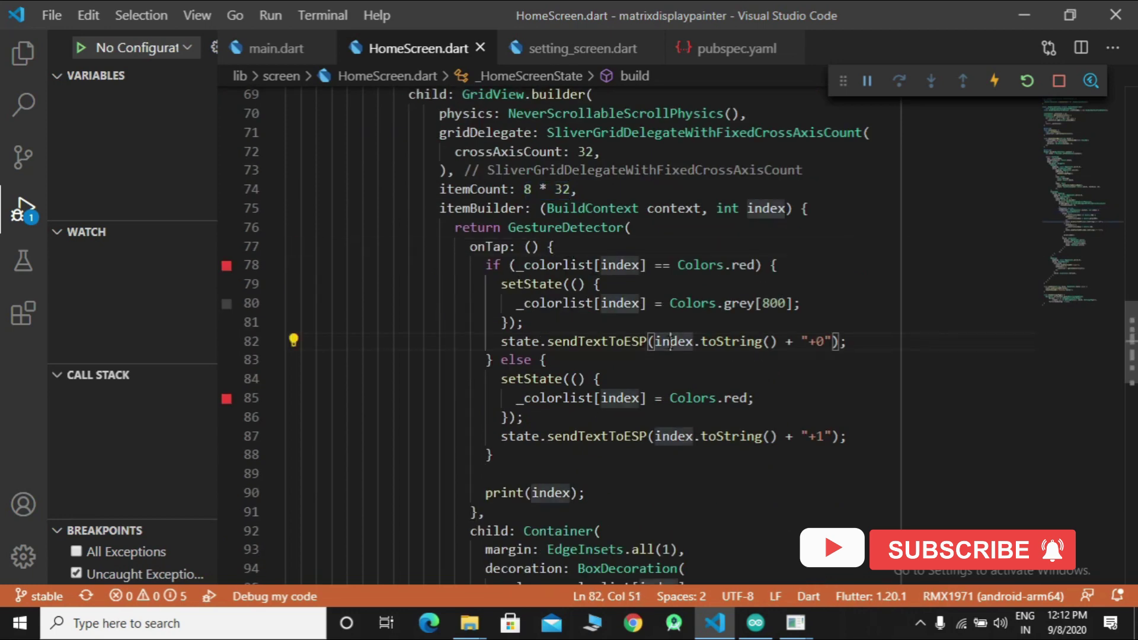
pyautogui.moveTo(657, 341); pyautogui.dragTo(834, 340)
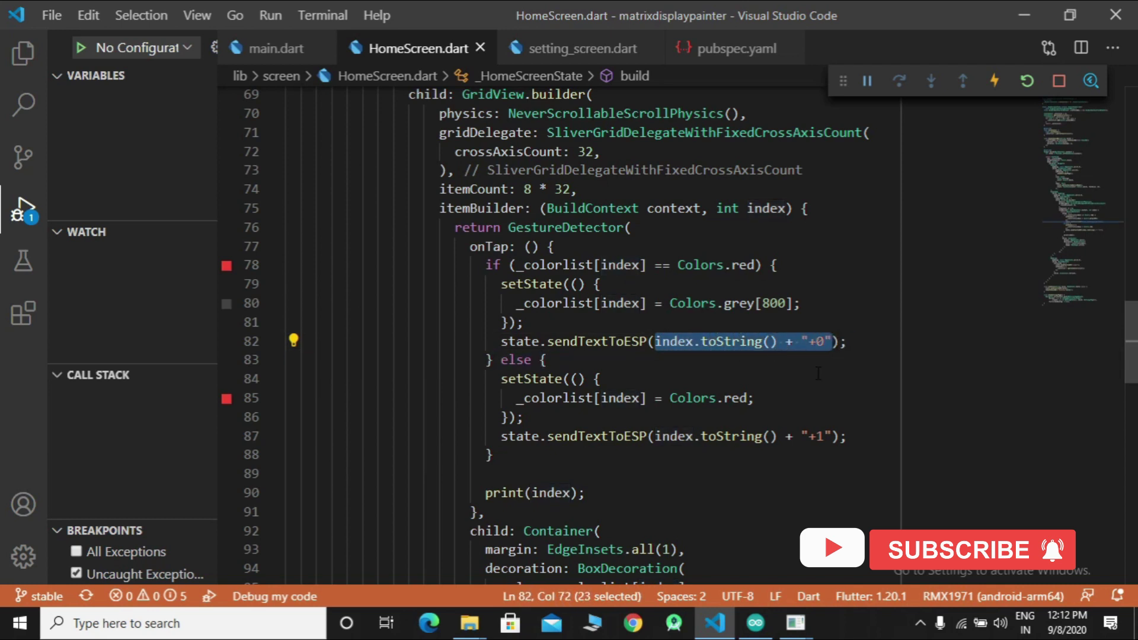
pyautogui.moveTo(603, 379); pyautogui.dragTo(549, 359)
pyautogui.moveTo(817, 340)
pyautogui.mouseDown()
pyautogui.moveTo(833, 340)
pyautogui.moveTo(817, 341)
pyautogui.mouseUp()
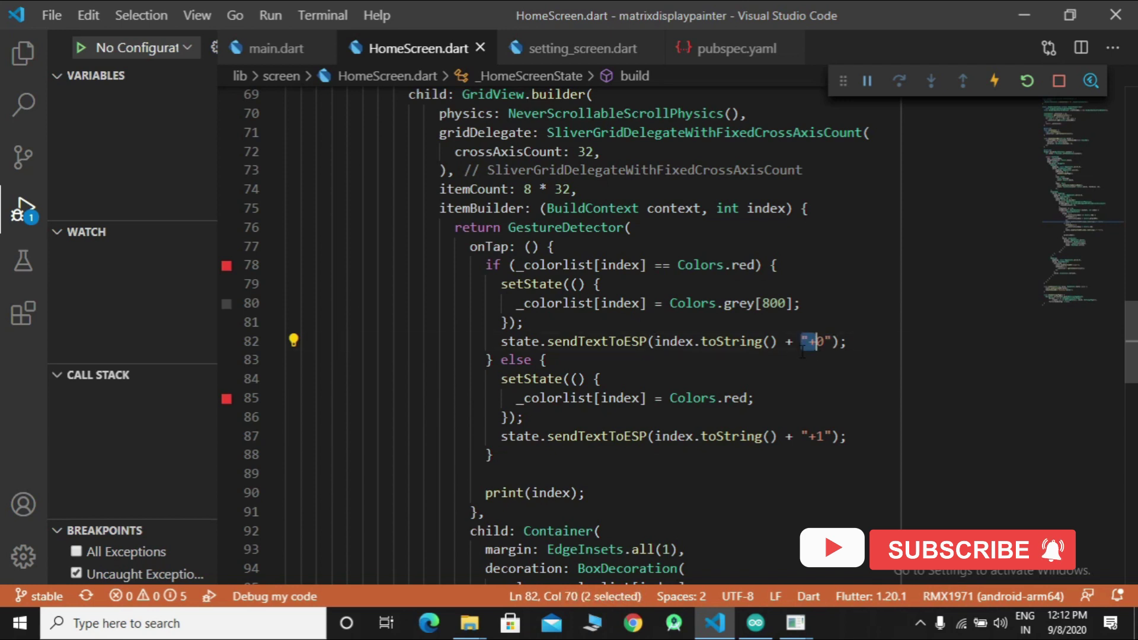
pyautogui.click(823, 366)
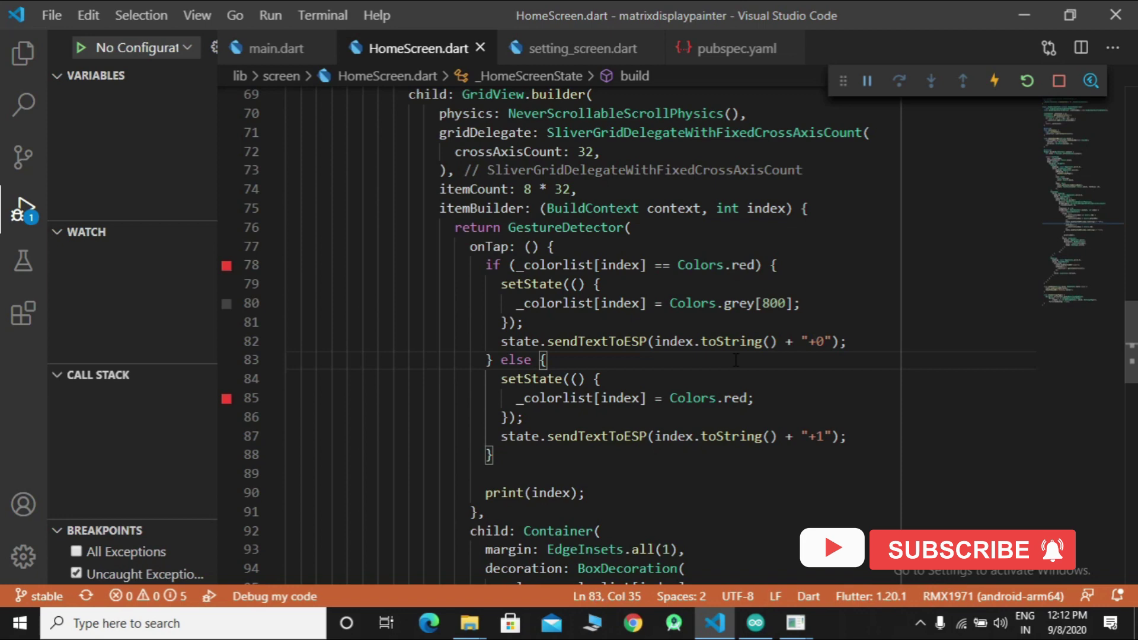
pyautogui.scroll(-2, 623, 356)
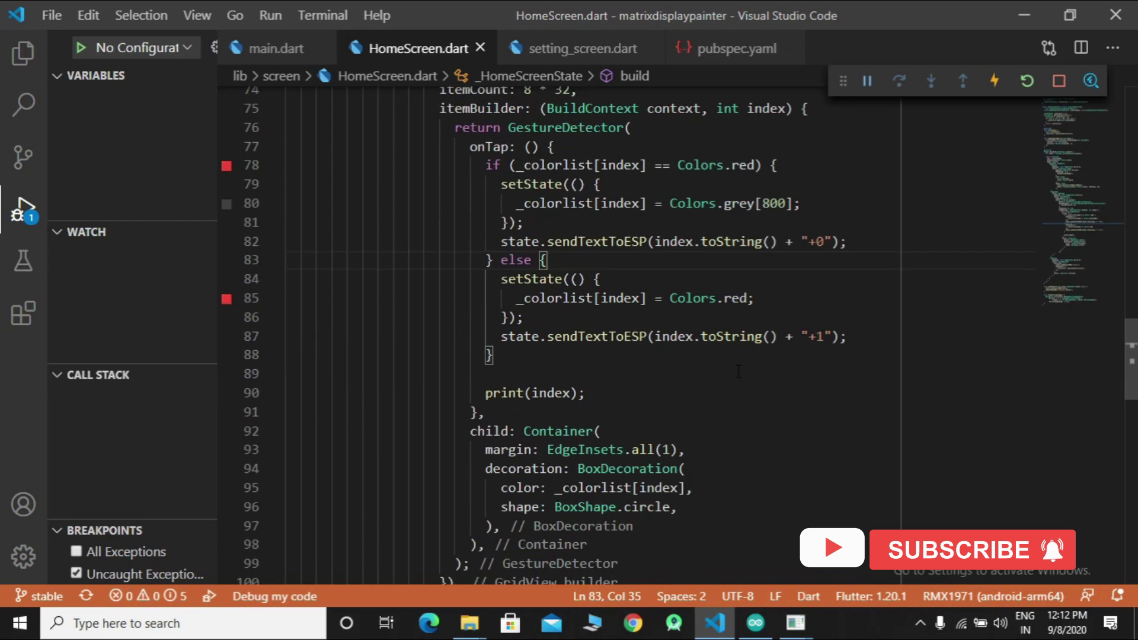
pyautogui.scroll(1, 738, 373)
pyautogui.scroll(1, 645, 366)
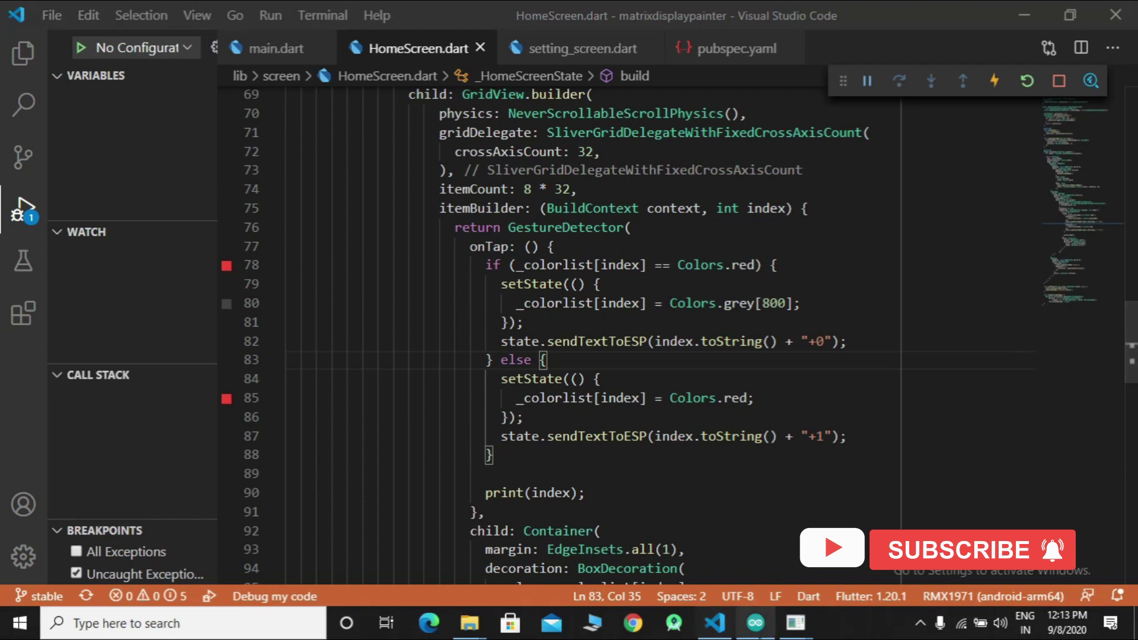
# In the Arduino sketch, highlight the lines computing y and x from the received index
pyautogui.click(756, 623)
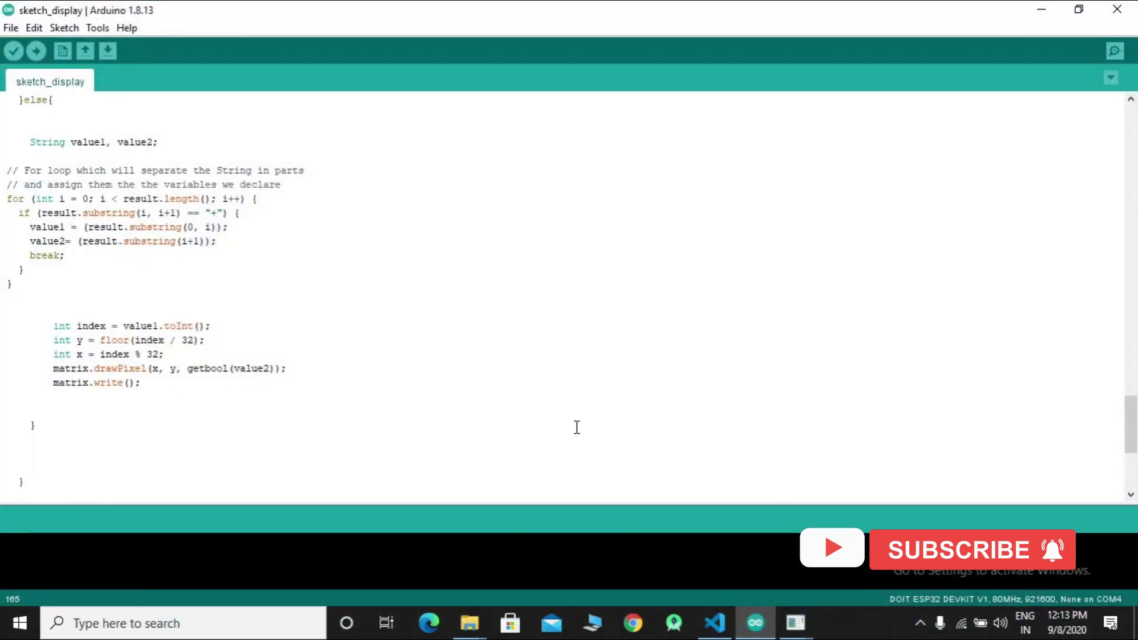
pyautogui.scroll(1, 587, 416)
pyautogui.scroll(5, 588, 417)
pyautogui.scroll(5, 557, 294)
pyautogui.scroll(5, 557, 239)
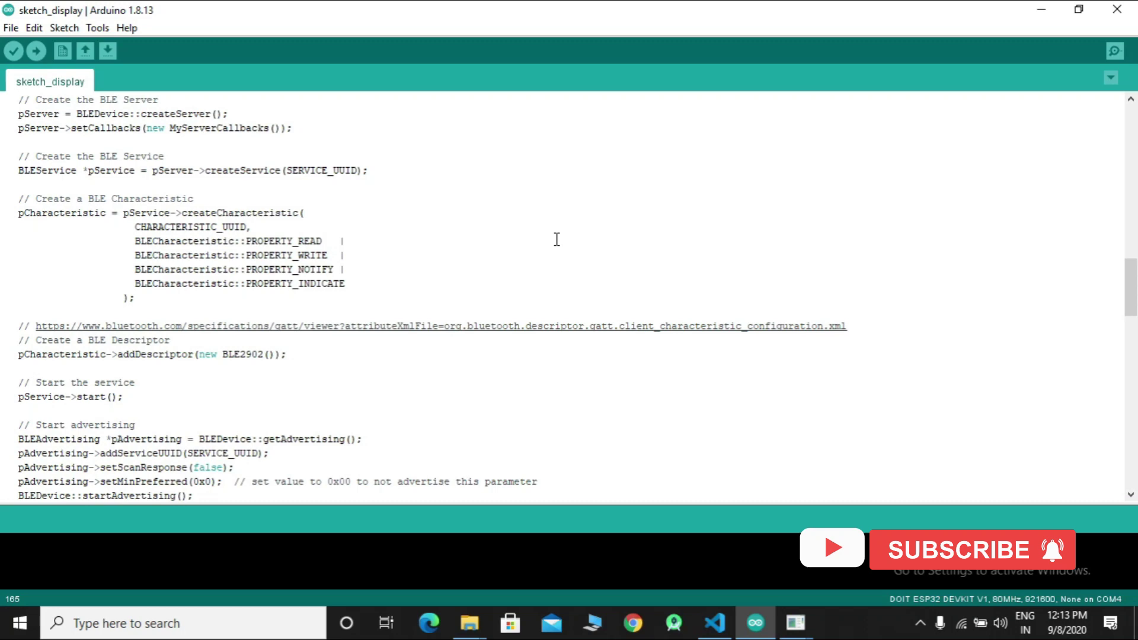
pyautogui.scroll(3, 556, 240)
pyautogui.scroll(4, 556, 239)
pyautogui.scroll(5, 557, 240)
pyautogui.scroll(-4, 557, 240)
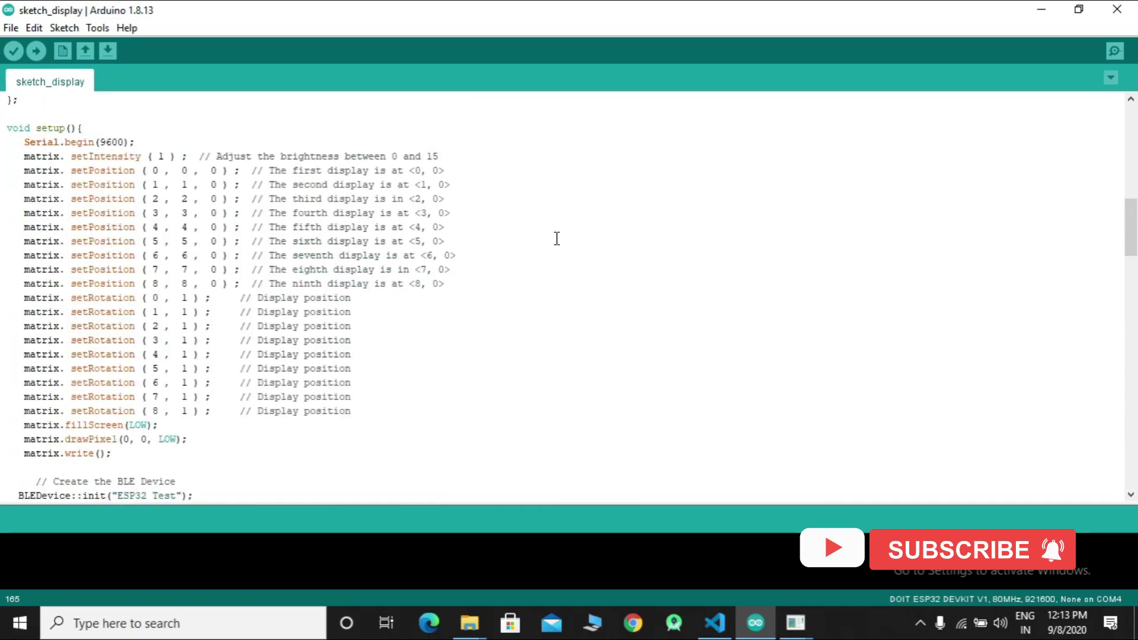
pyautogui.scroll(-8, 557, 239)
pyautogui.scroll(-8, 557, 239)
pyautogui.scroll(-6, 557, 240)
pyautogui.scroll(-4, 558, 239)
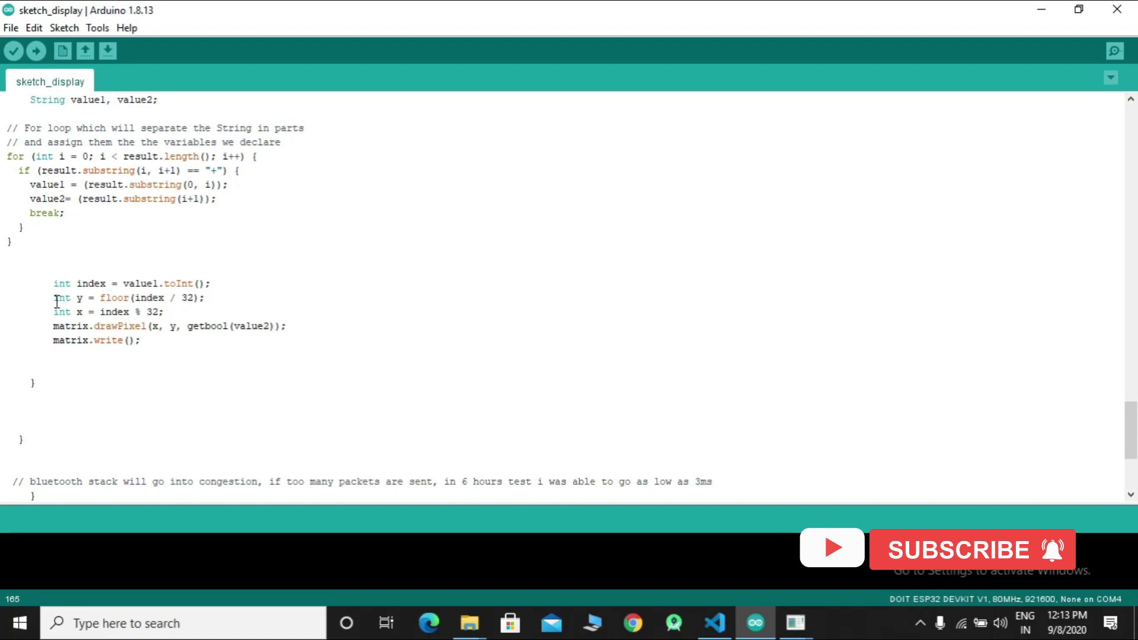
pyautogui.moveTo(53, 297); pyautogui.dragTo(197, 314)
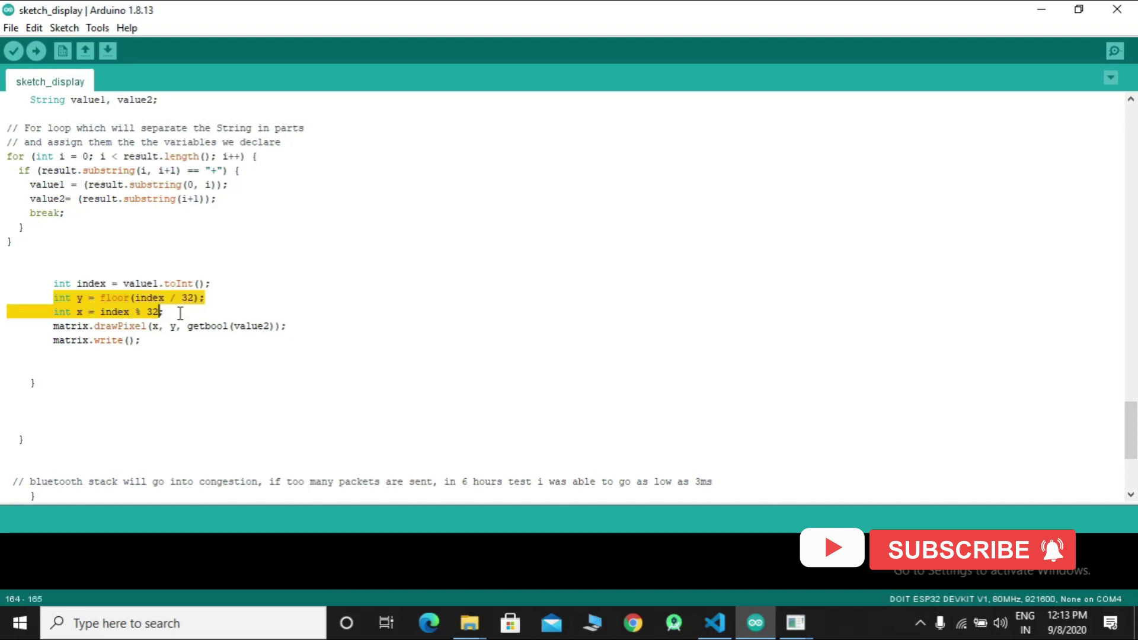
pyautogui.click(159, 299)
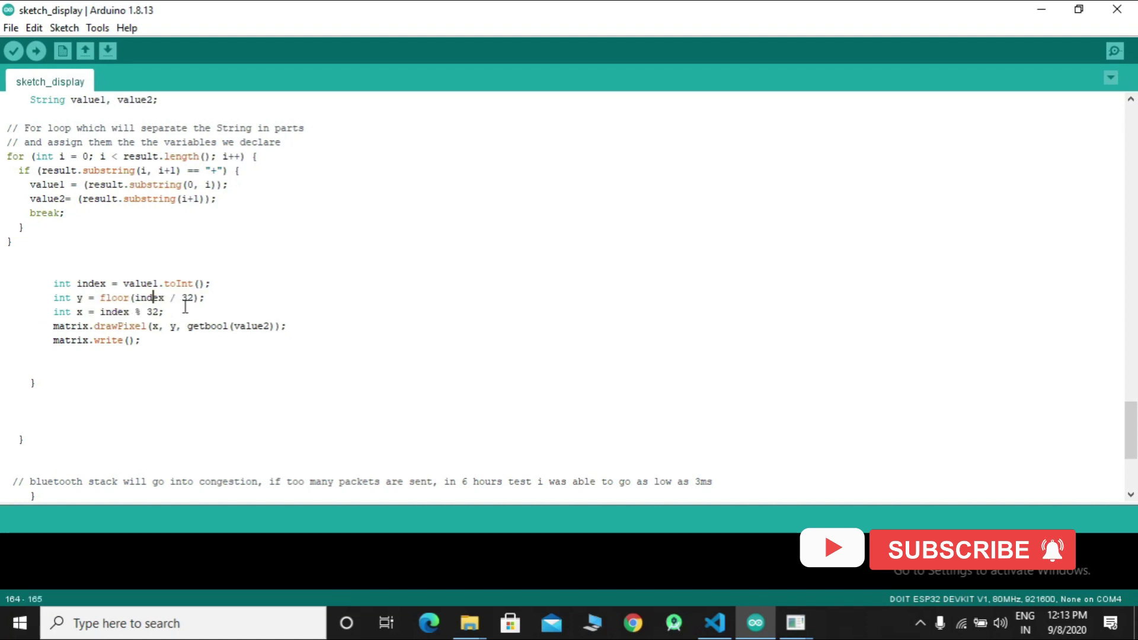
pyautogui.moveTo(166, 313); pyautogui.dragTo(49, 301)
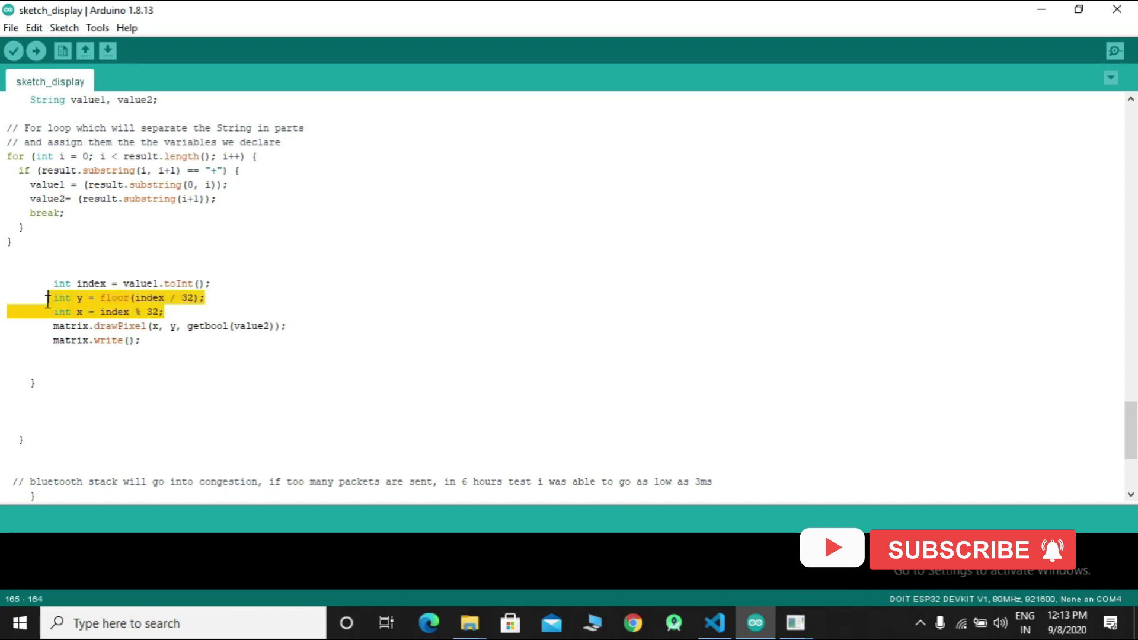
pyautogui.click(171, 345)
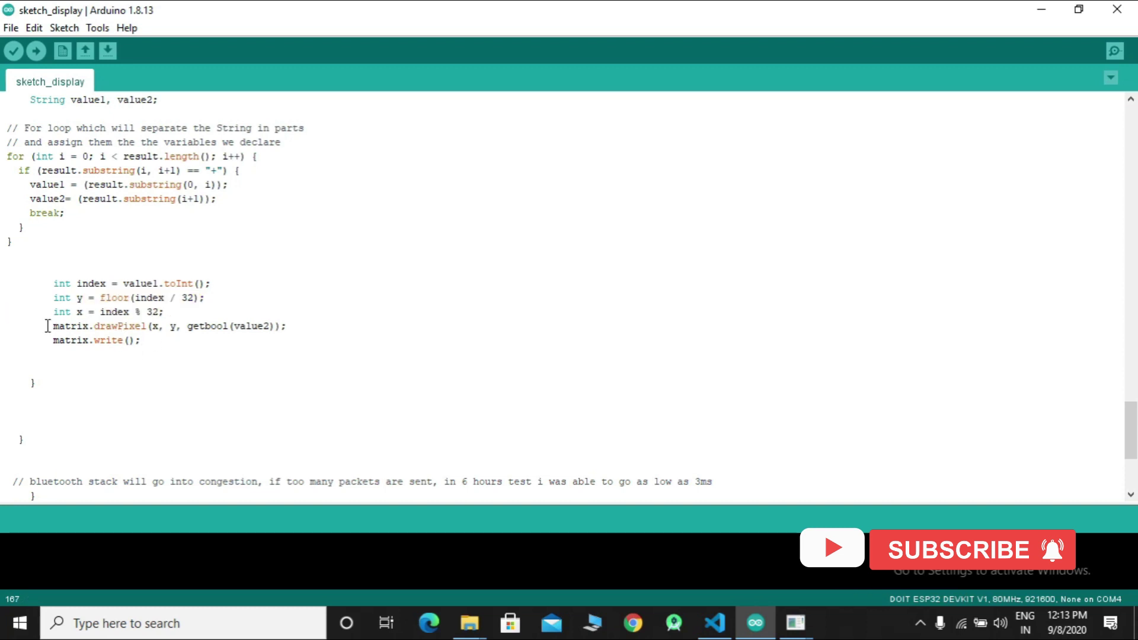
# Highlight the drawPixel call and its arguments, then return to HomeScreen.dart
pyautogui.moveTo(54, 327); pyautogui.dragTo(270, 326)
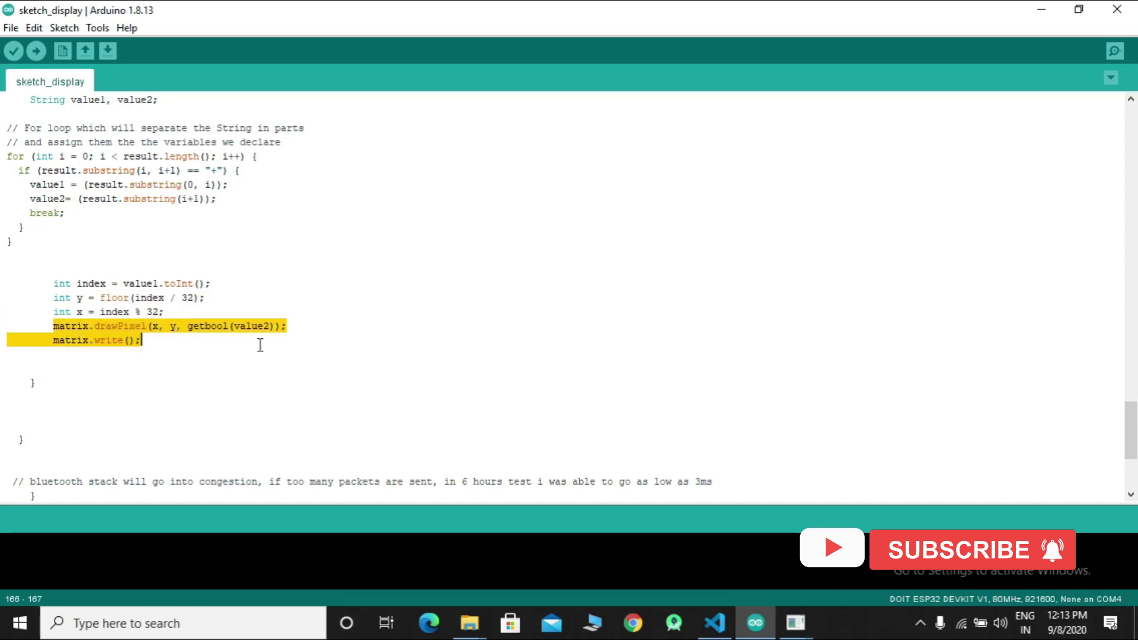
pyautogui.click(184, 328)
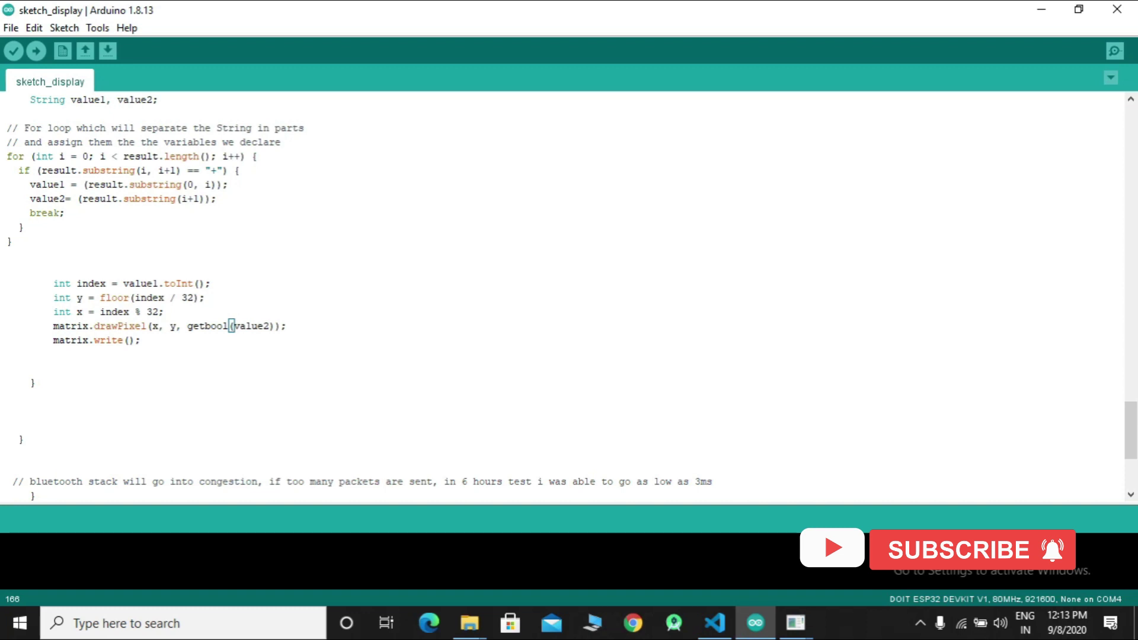
pyautogui.click(714, 623)
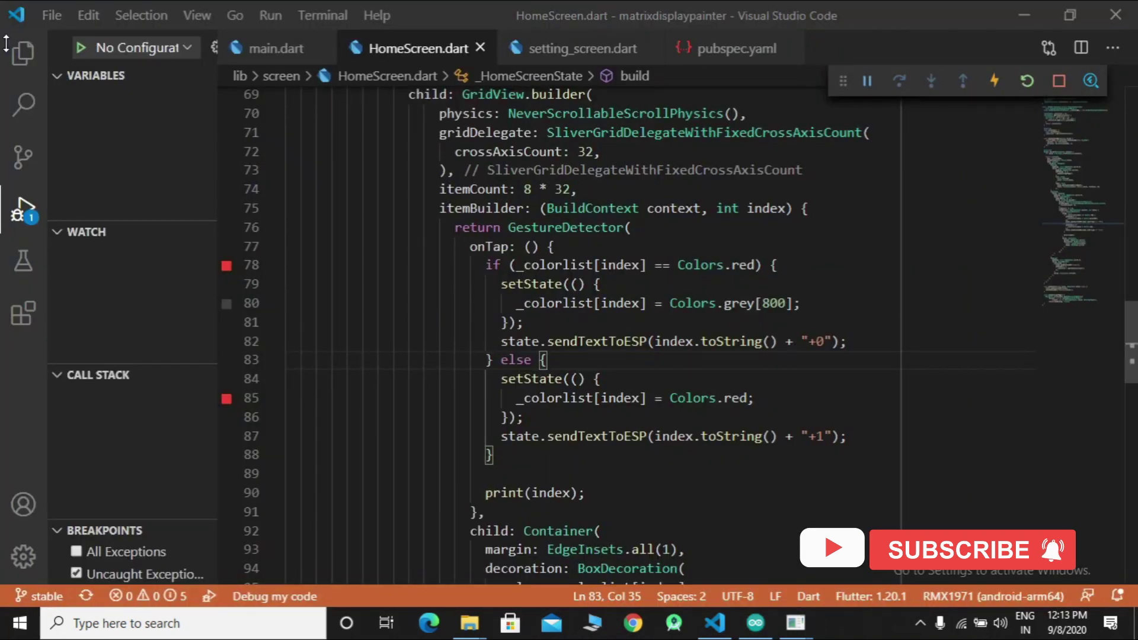
# Open pubspec.yaml from the Explorer file tree to show the project dependencies
pyautogui.click(23, 54)
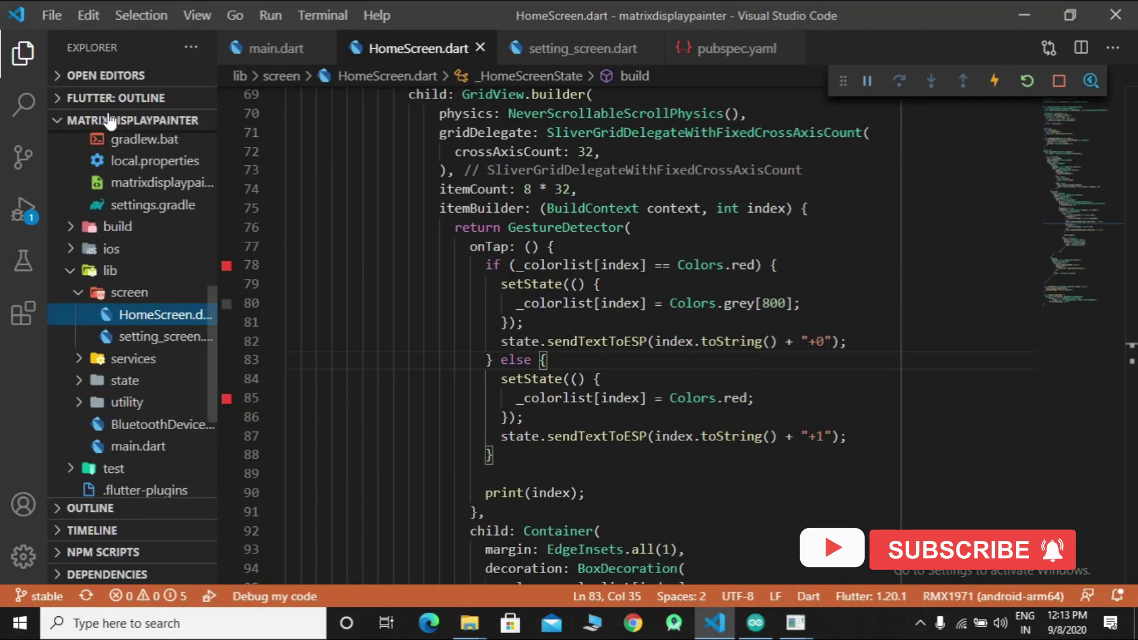
pyautogui.scroll(-3, 204, 410)
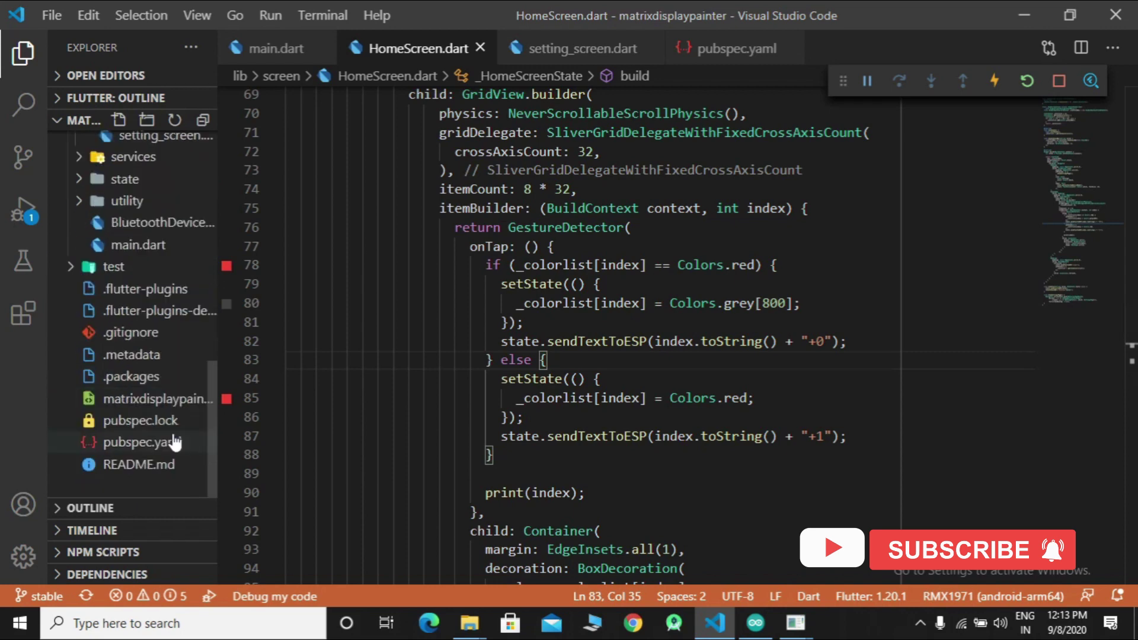
pyautogui.click(143, 442)
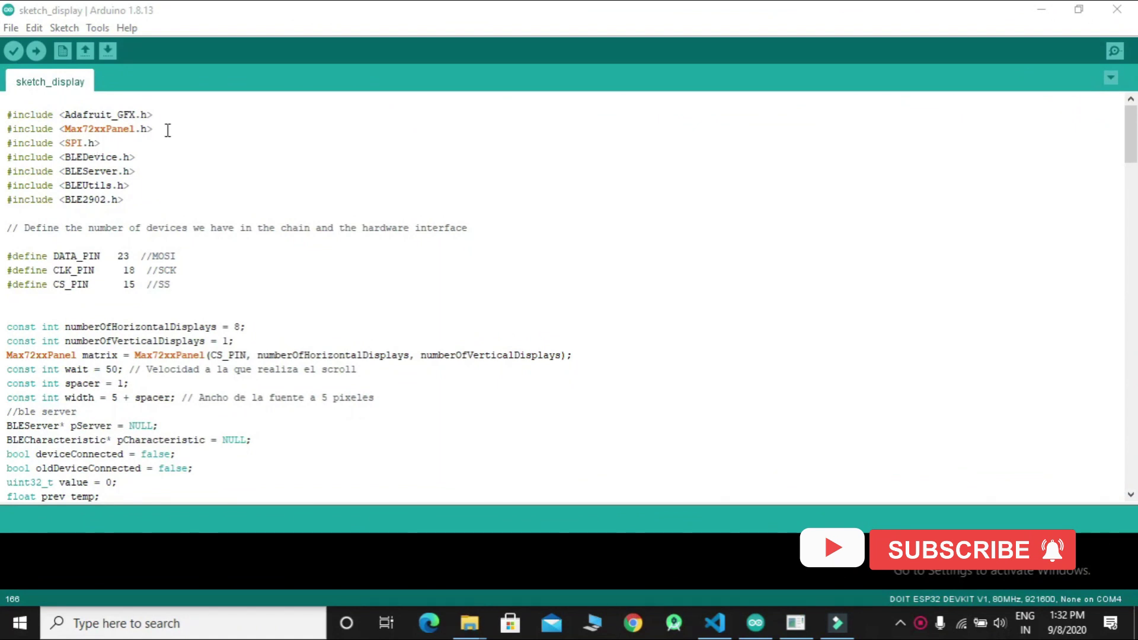
pyautogui.moveTo(153, 130); pyautogui.dragTo(7, 130)
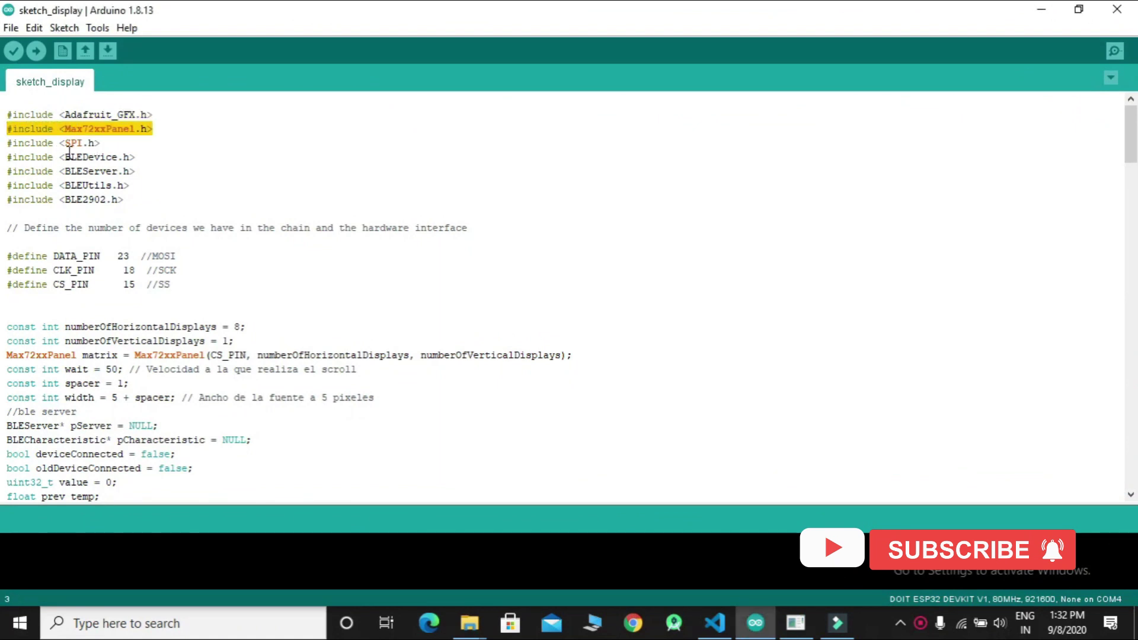
pyautogui.moveTo(101, 143); pyautogui.dragTo(13, 142)
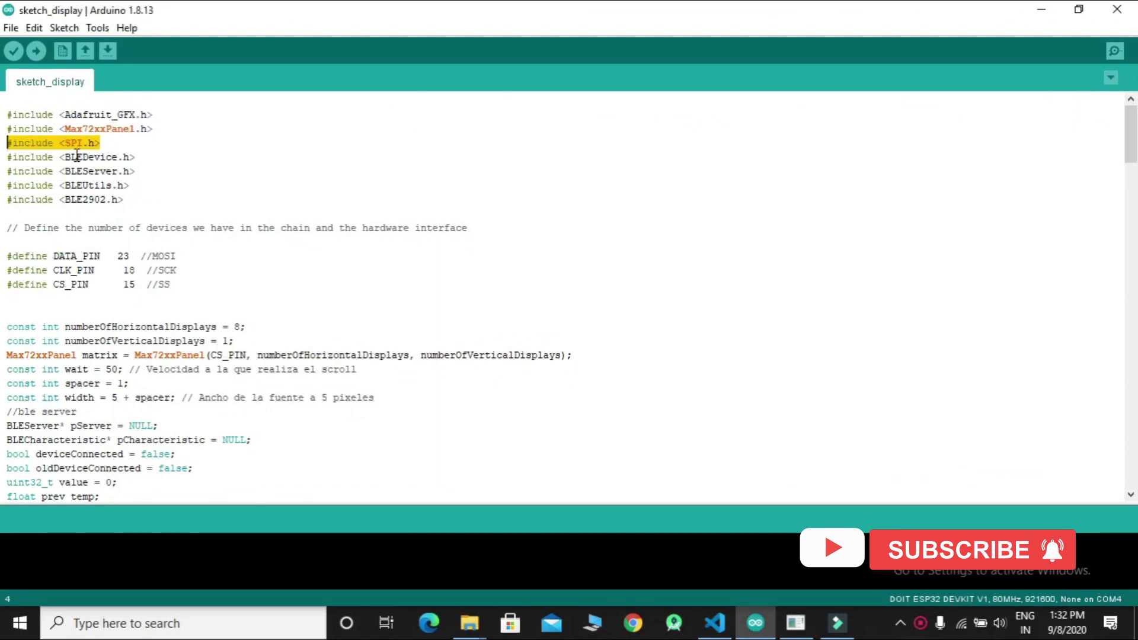
pyautogui.moveTo(136, 158); pyautogui.dragTo(14, 157)
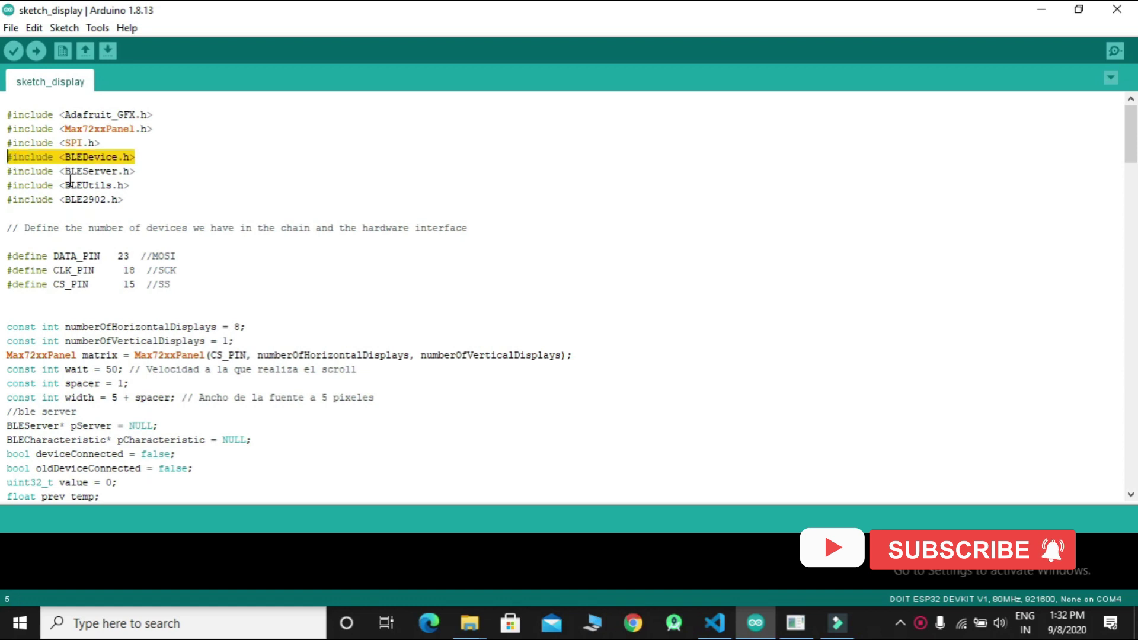
pyautogui.moveTo(131, 185); pyautogui.dragTo(7, 171)
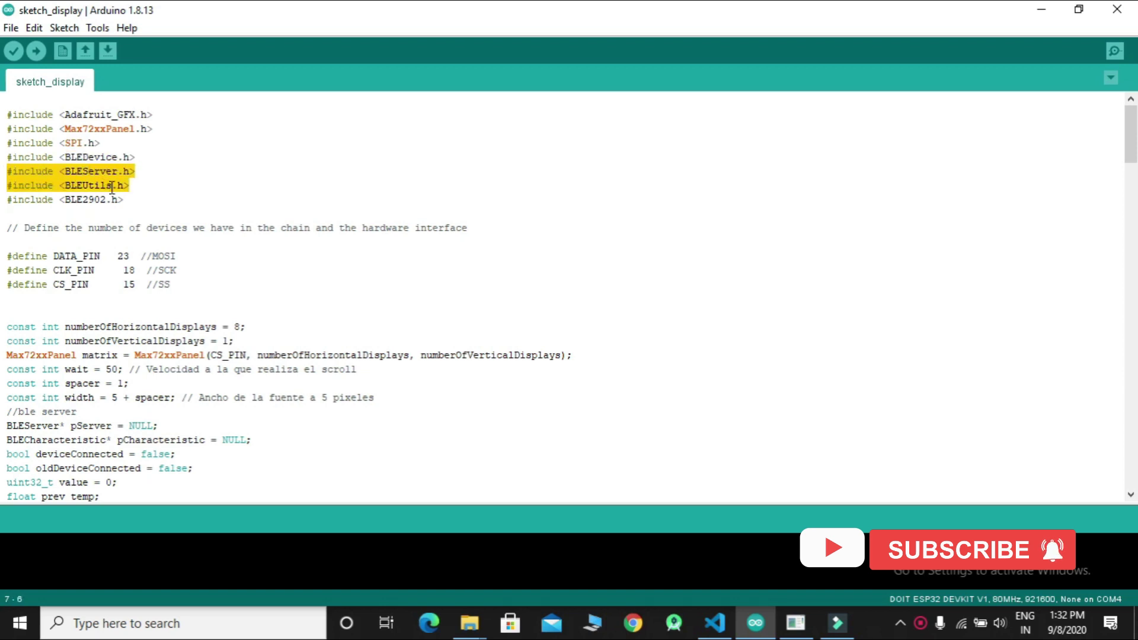
pyautogui.click(188, 202)
pyautogui.scroll(-1, 310, 253)
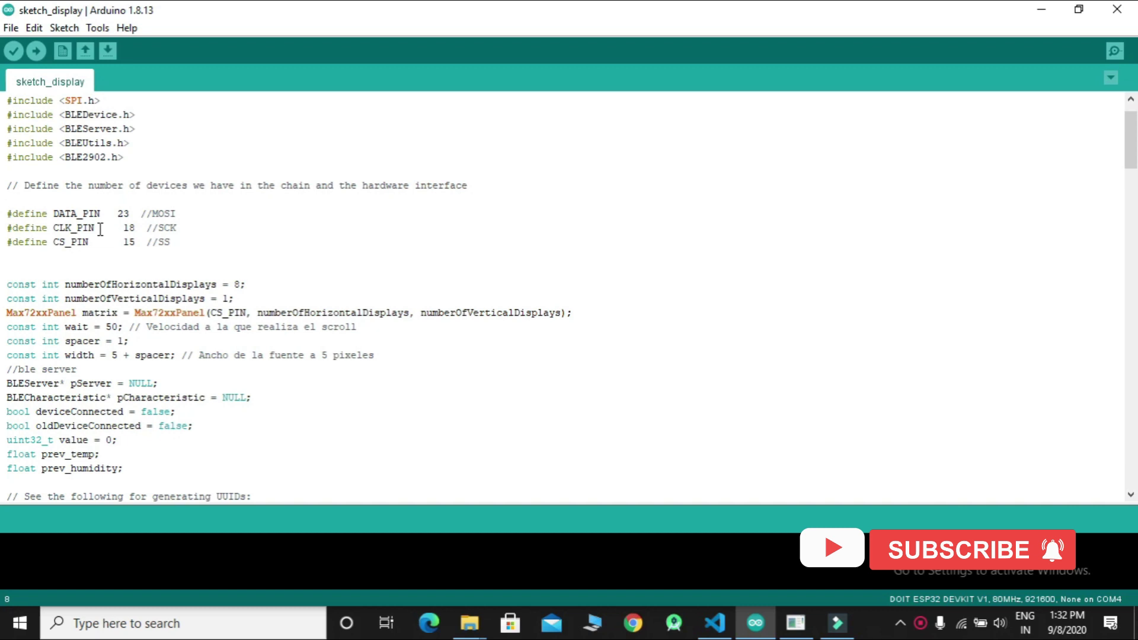
pyautogui.moveTo(131, 214); pyautogui.dragTo(13, 214)
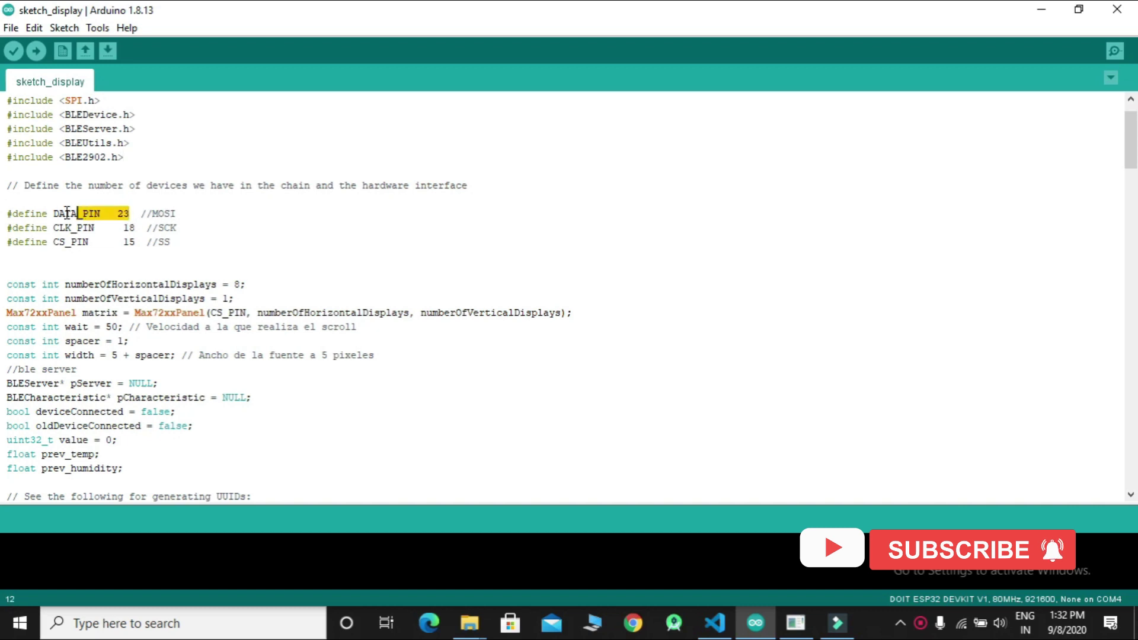
pyautogui.moveTo(108, 228); pyautogui.dragTo(13, 229)
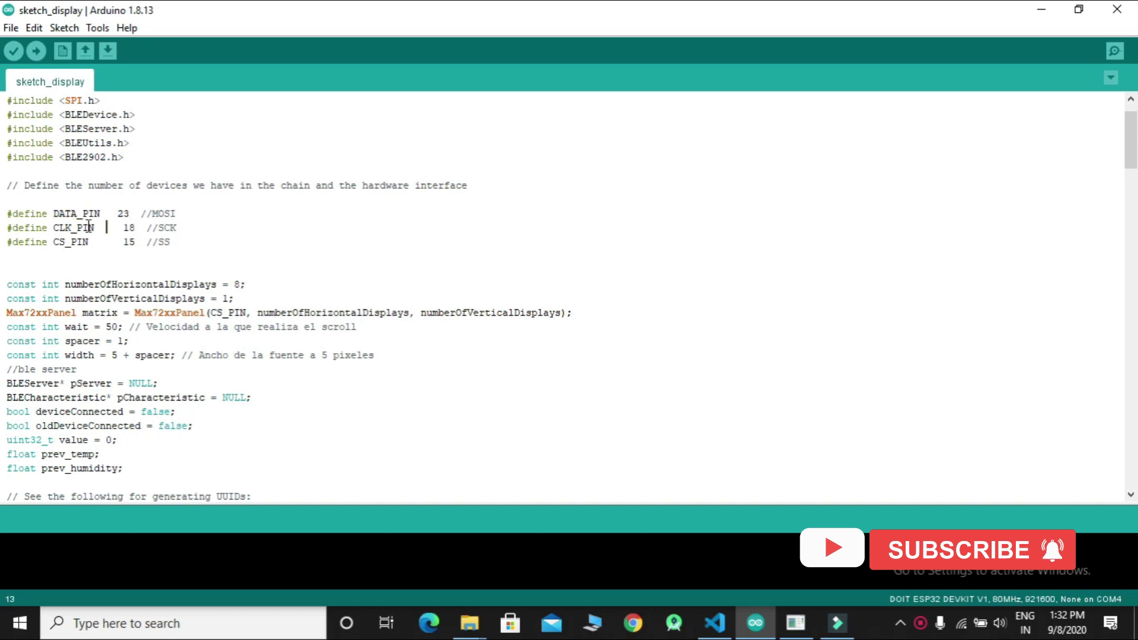
pyautogui.moveTo(101, 242); pyautogui.dragTo(4, 242)
pyautogui.scroll(-1, 175, 233)
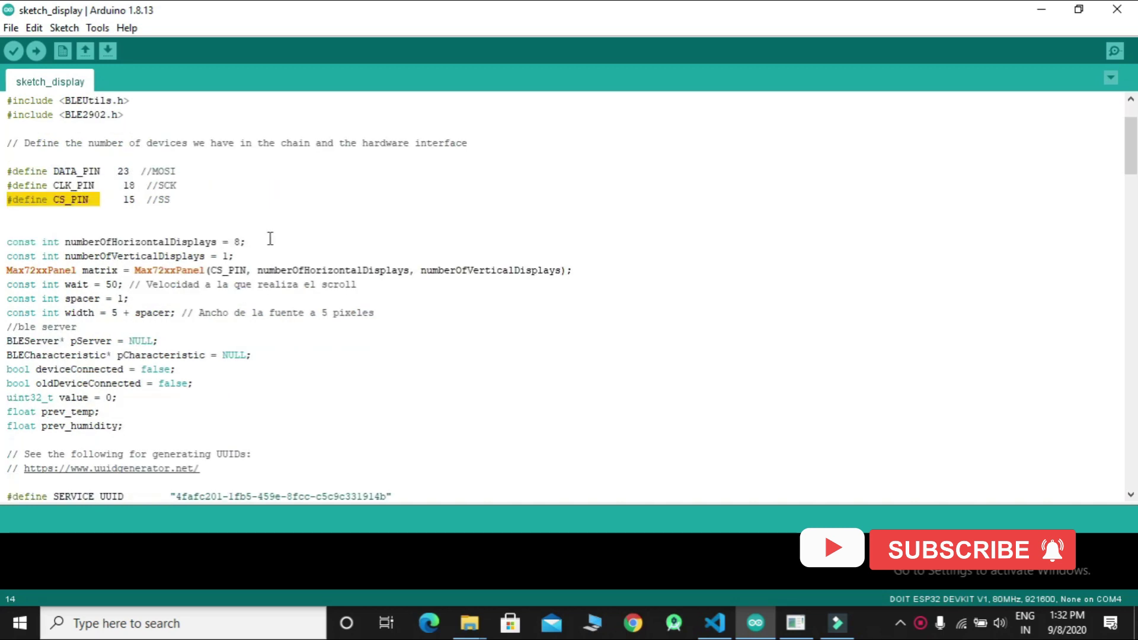
pyautogui.scroll(-1, 267, 239)
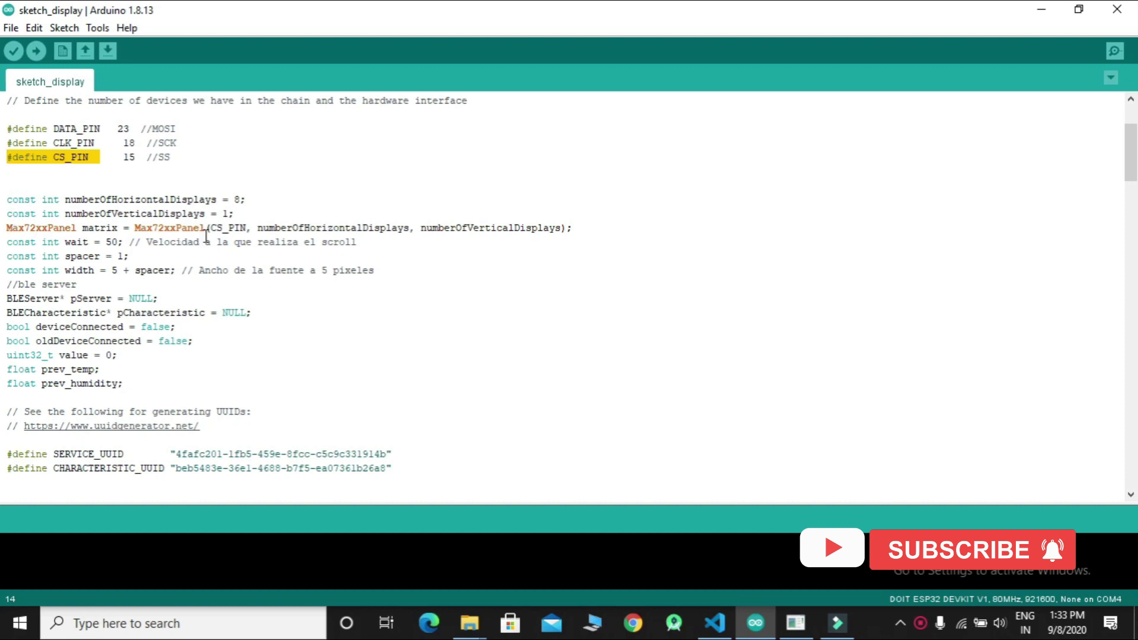
pyautogui.moveTo(7, 227); pyautogui.dragTo(583, 233)
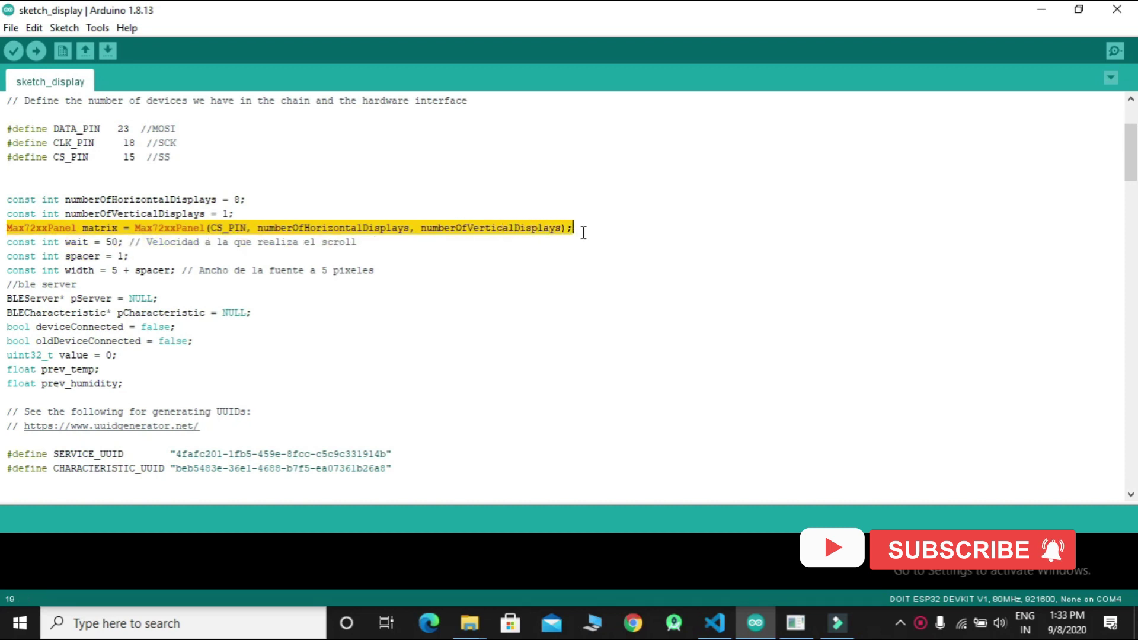
pyautogui.scroll(-1, 464, 273)
pyautogui.scroll(-1, 464, 272)
pyautogui.scroll(-1, 465, 273)
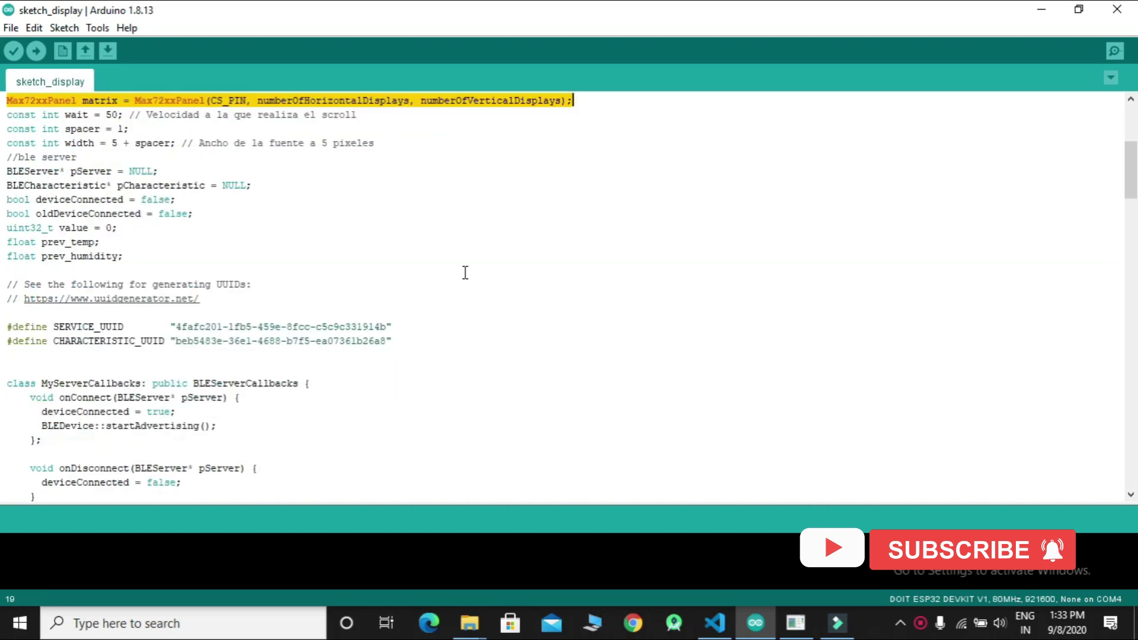
pyautogui.scroll(-1, 464, 273)
pyautogui.scroll(-1, 465, 272)
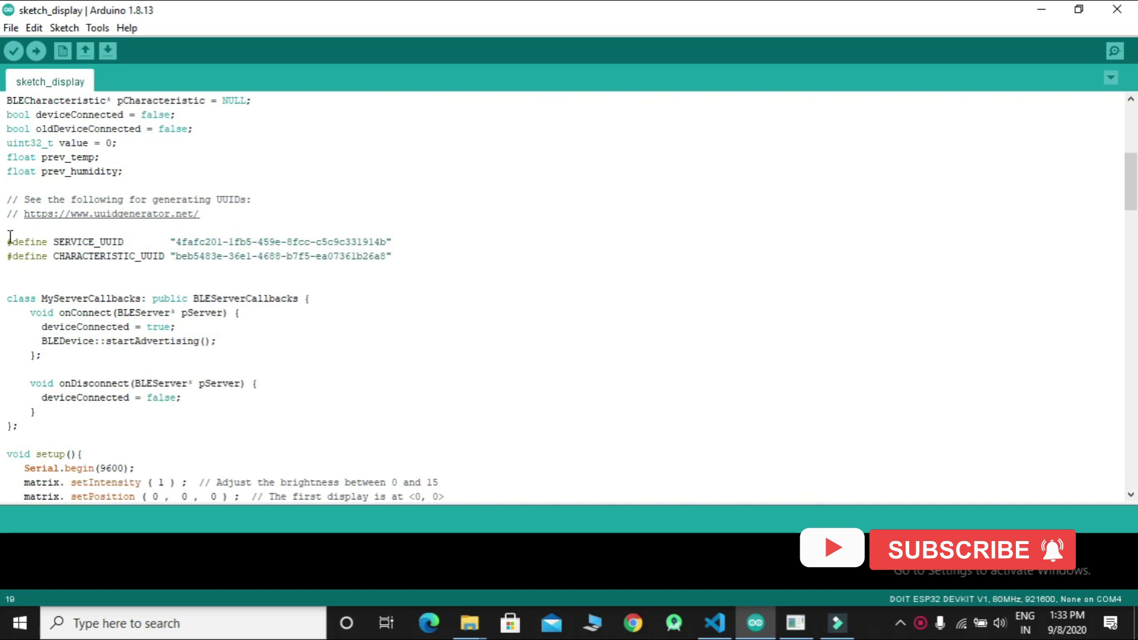
pyautogui.moveTo(8, 242); pyautogui.dragTo(15, 271)
pyautogui.click(393, 272)
pyautogui.scroll(-1, 393, 283)
pyautogui.scroll(-1, 394, 288)
pyautogui.scroll(-2, 393, 288)
pyautogui.scroll(-1, 393, 288)
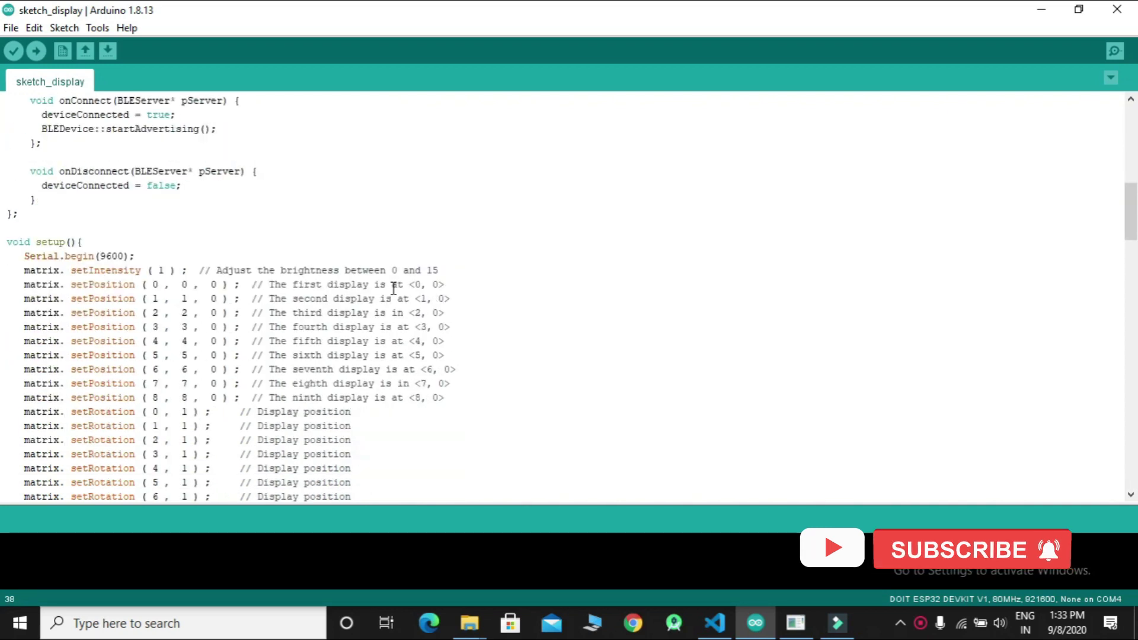
pyautogui.scroll(-2, 285, 229)
pyautogui.scroll(-2, 293, 240)
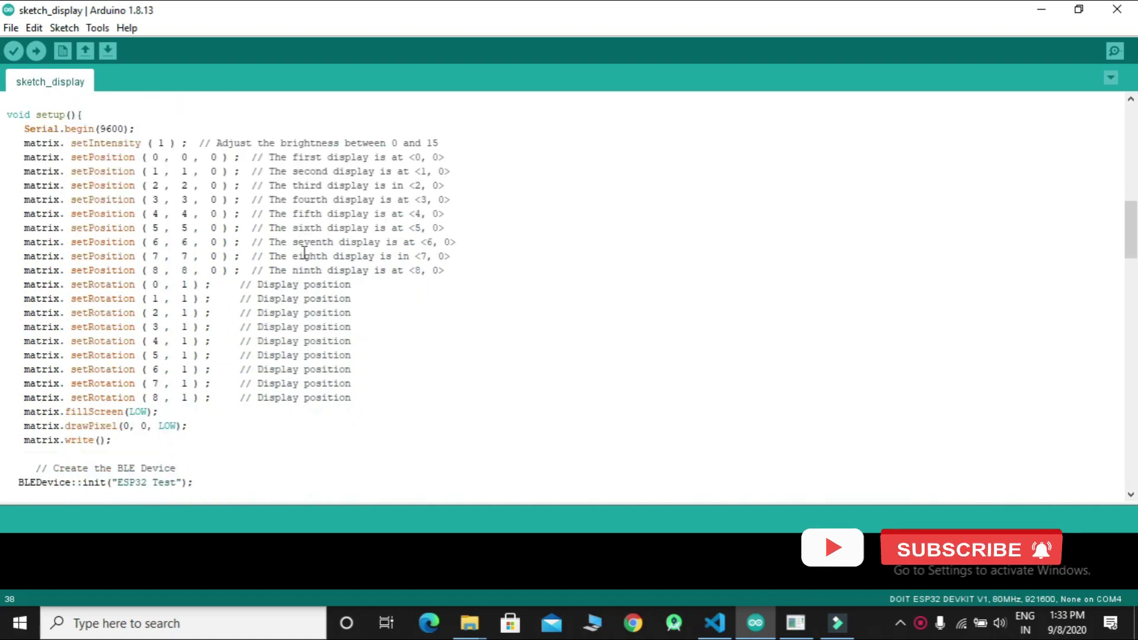
pyautogui.scroll(-2, 303, 249)
pyautogui.scroll(-1, 305, 257)
pyautogui.scroll(-2, 305, 257)
pyautogui.scroll(-2, 306, 256)
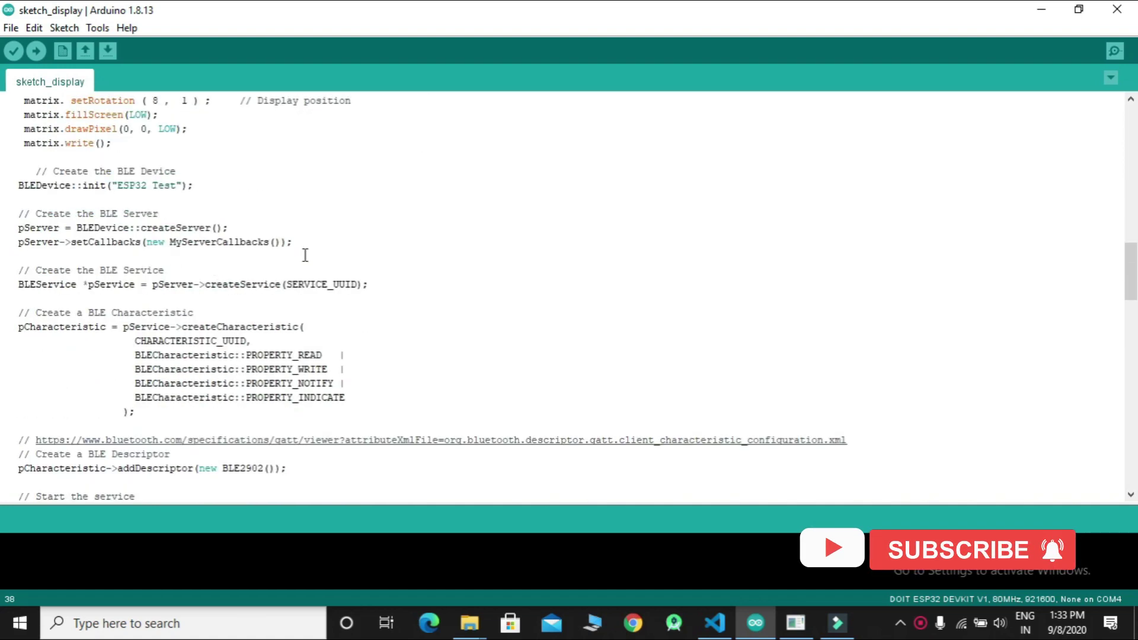
pyautogui.scroll(-1, 305, 256)
pyautogui.scroll(-1, 306, 256)
pyautogui.scroll(-1, 305, 256)
pyautogui.scroll(-1, 305, 256)
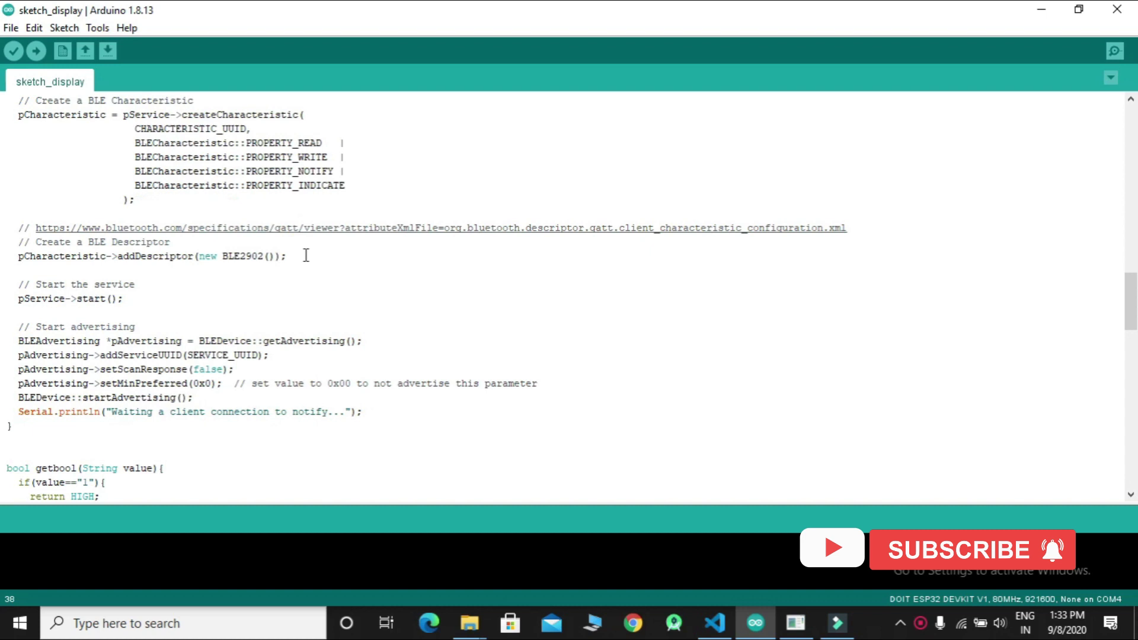
pyautogui.scroll(-1, 305, 256)
pyautogui.scroll(-1, 305, 256)
pyautogui.scroll(-2, 306, 257)
pyautogui.scroll(-1, 305, 256)
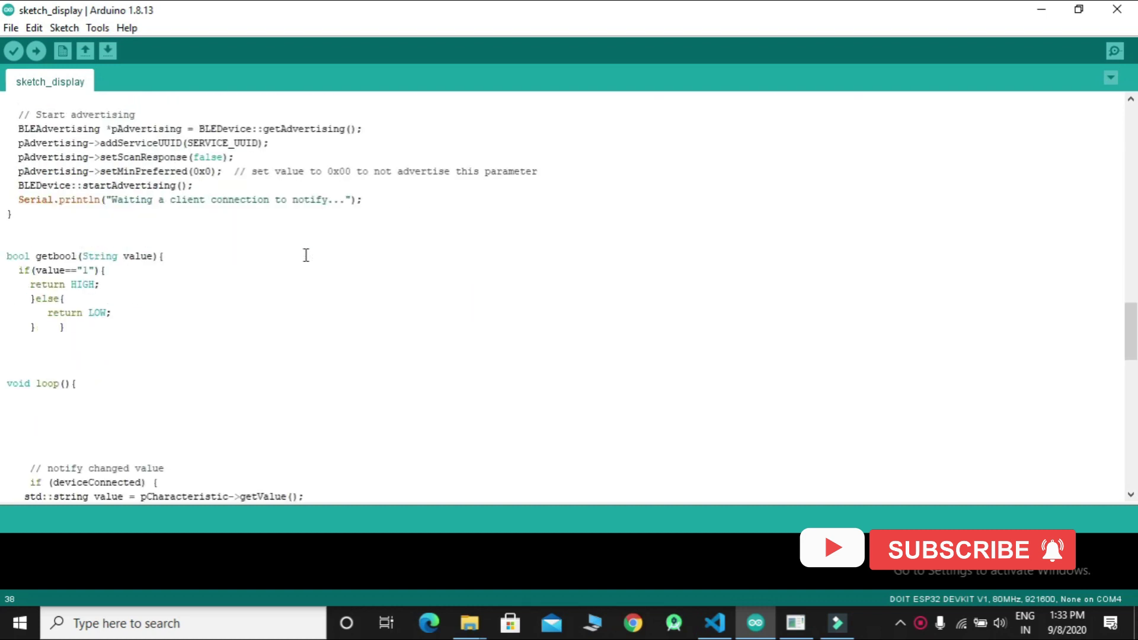
pyautogui.moveTo(8, 256); pyautogui.dragTo(217, 416)
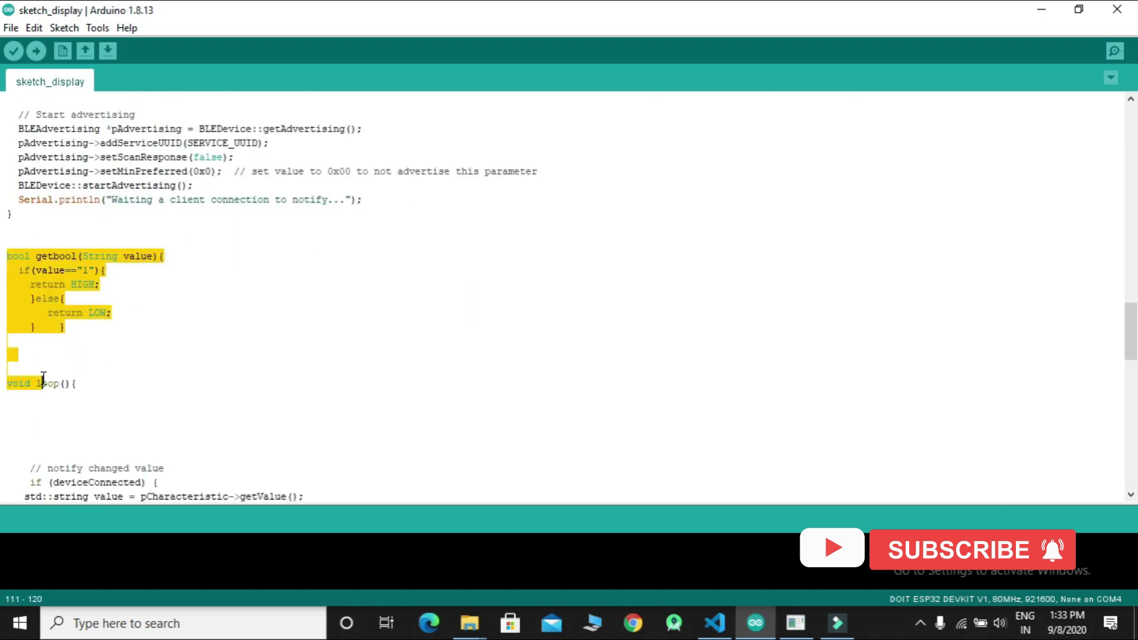
pyautogui.click(220, 375)
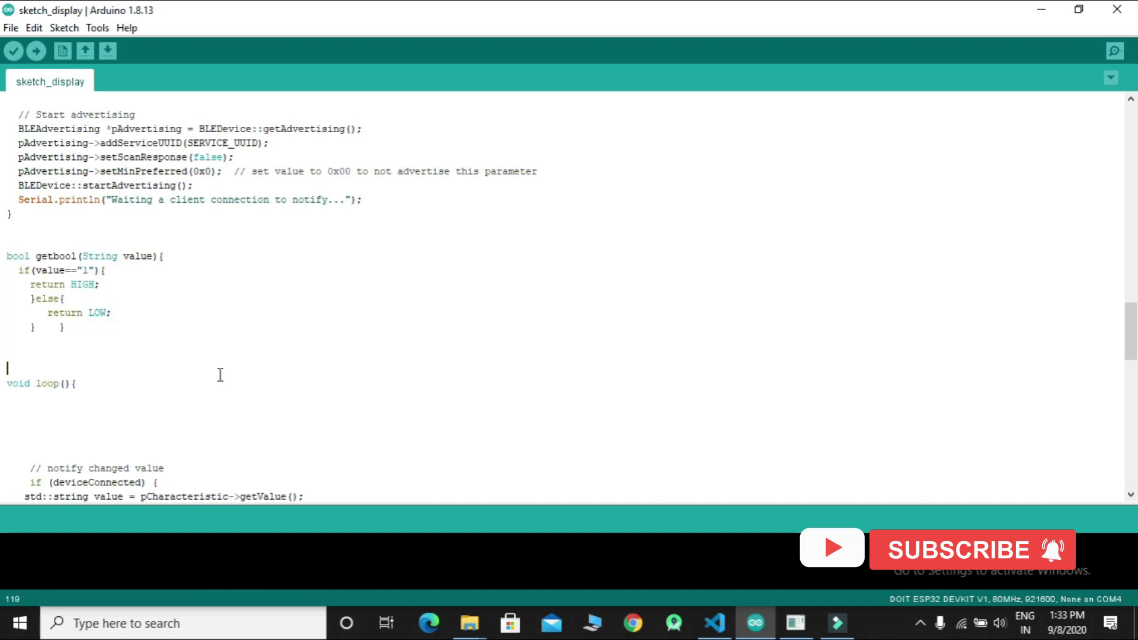
pyautogui.scroll(-3, 219, 375)
pyautogui.scroll(-3, 219, 374)
pyautogui.scroll(-2, 210, 357)
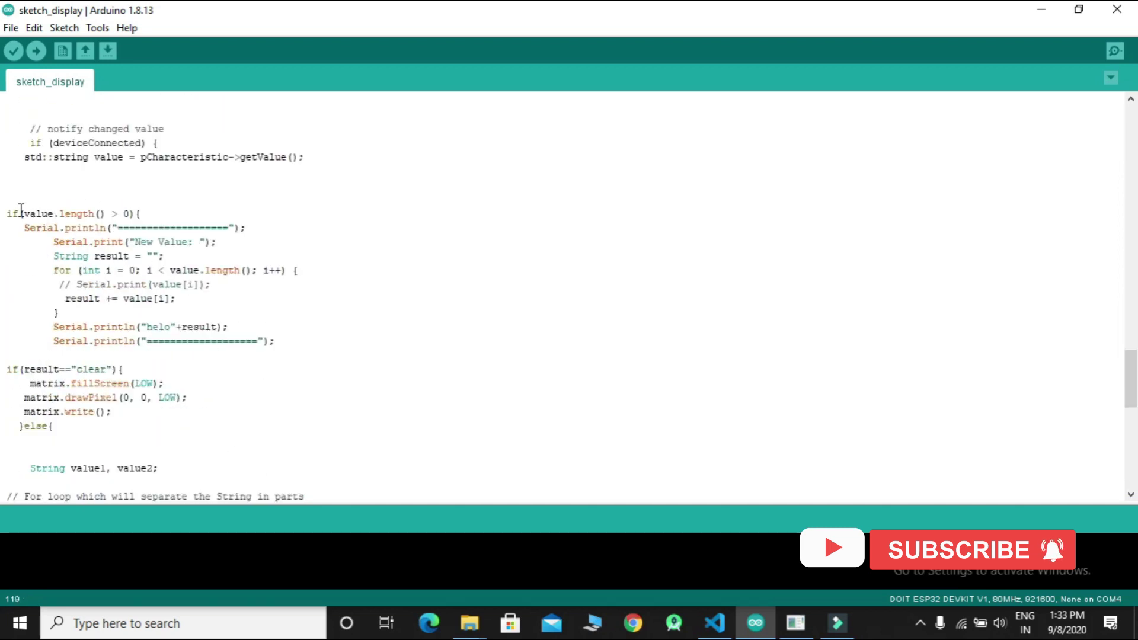
pyautogui.moveTo(7, 214)
pyautogui.mouseDown()
pyautogui.moveTo(34, 340)
pyautogui.moveTo(224, 352)
pyautogui.mouseUp()
pyautogui.click(156, 359)
pyautogui.moveTo(63, 426); pyautogui.dragTo(7, 369)
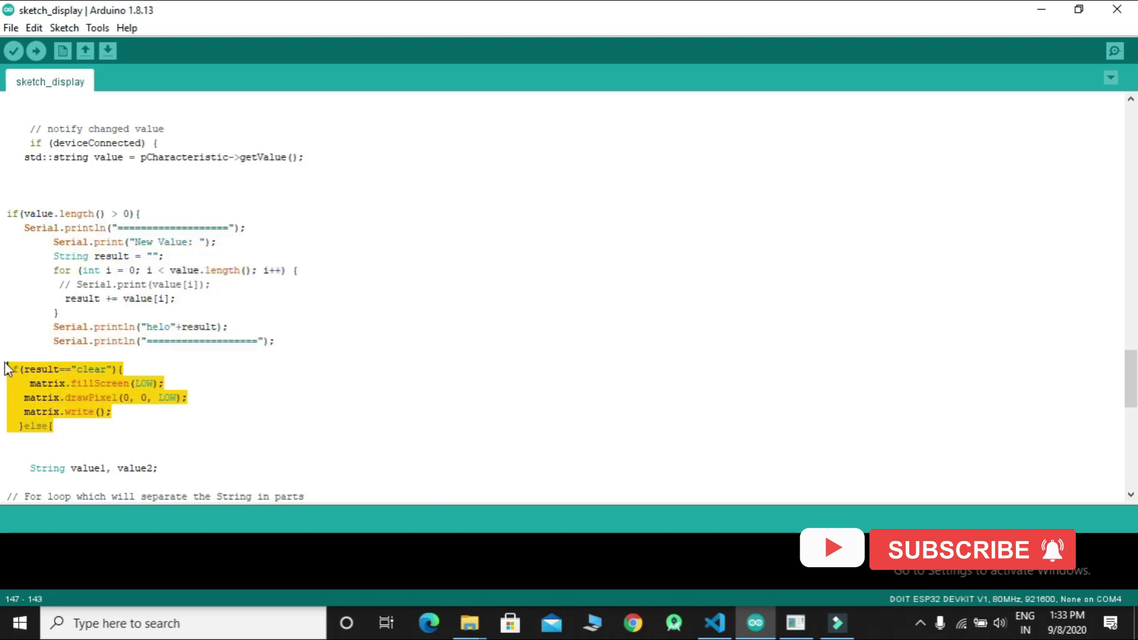
pyautogui.scroll(-5, 256, 317)
pyautogui.scroll(-5, 256, 317)
pyautogui.scroll(-3, 257, 316)
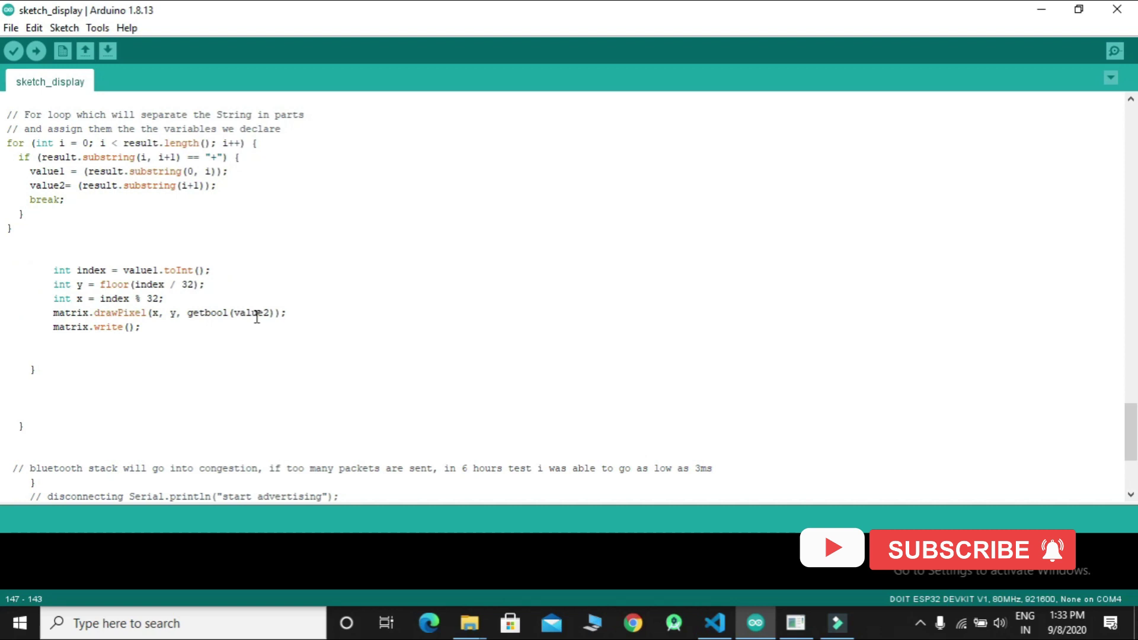
pyautogui.moveTo(54, 270); pyautogui.dragTo(82, 338)
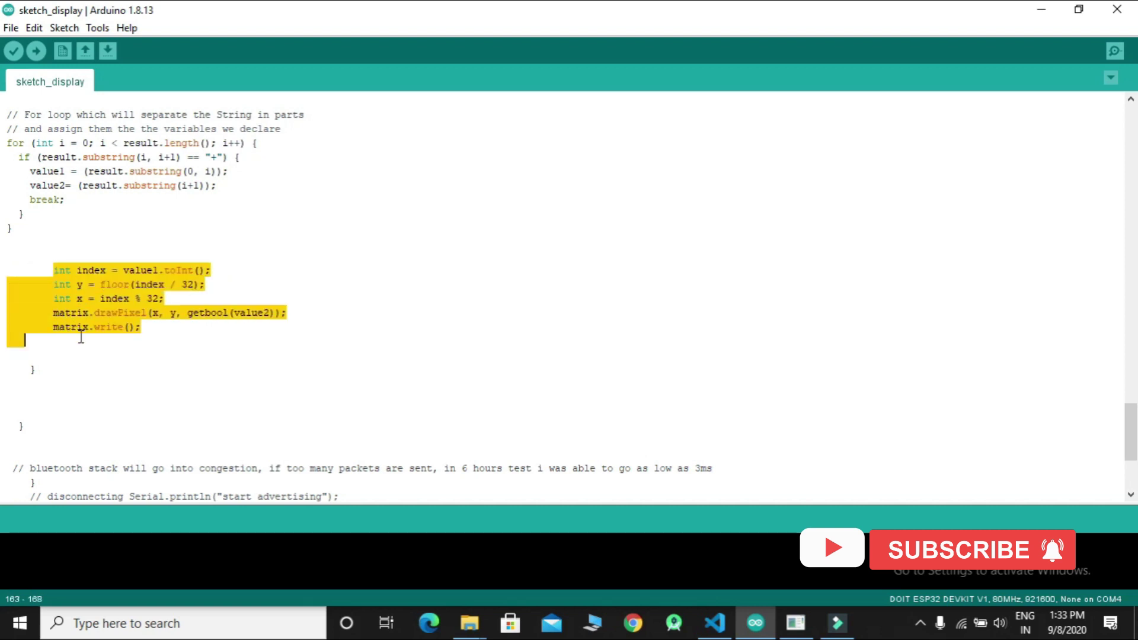
pyautogui.scroll(-3, 261, 333)
pyautogui.scroll(-2, 261, 333)
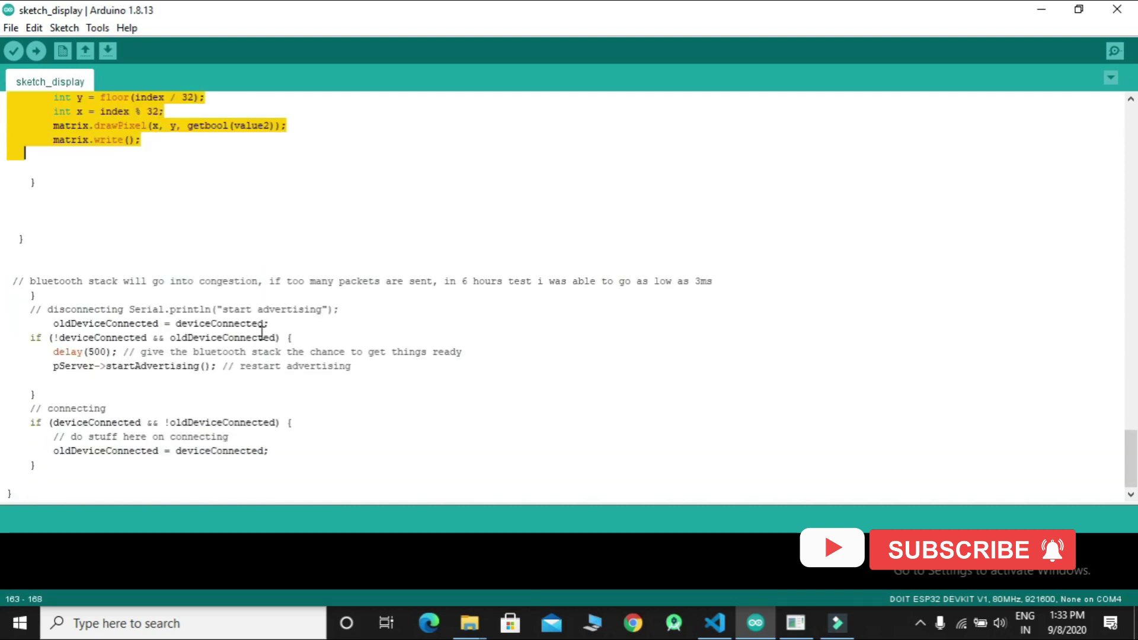
pyautogui.click(387, 251)
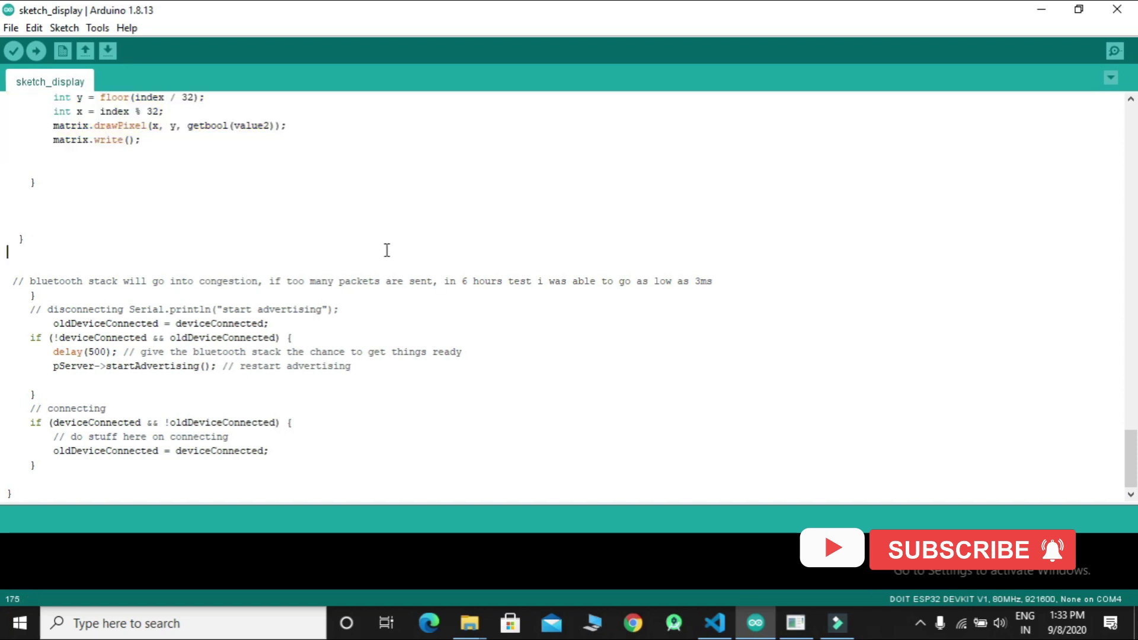
pyautogui.scroll(2, 561, 302)
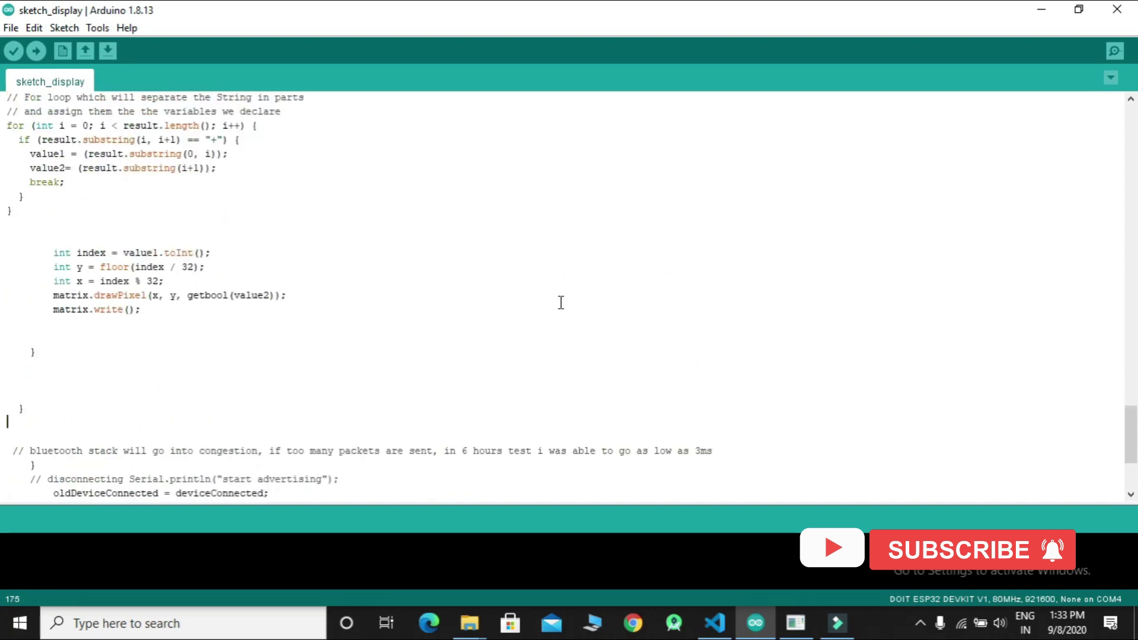
pyautogui.scroll(5, 561, 302)
pyautogui.scroll(5, 561, 303)
pyautogui.scroll(5, 561, 303)
pyautogui.scroll(3, 561, 303)
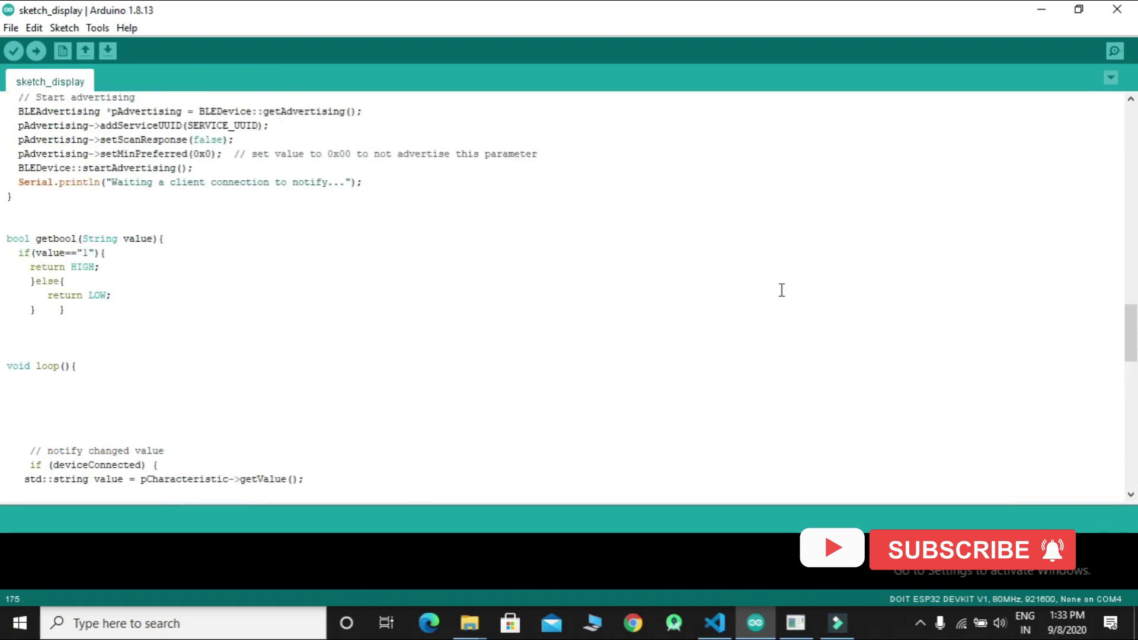
pyautogui.moveTo(1133, 336); pyautogui.dragTo(1134, 115)
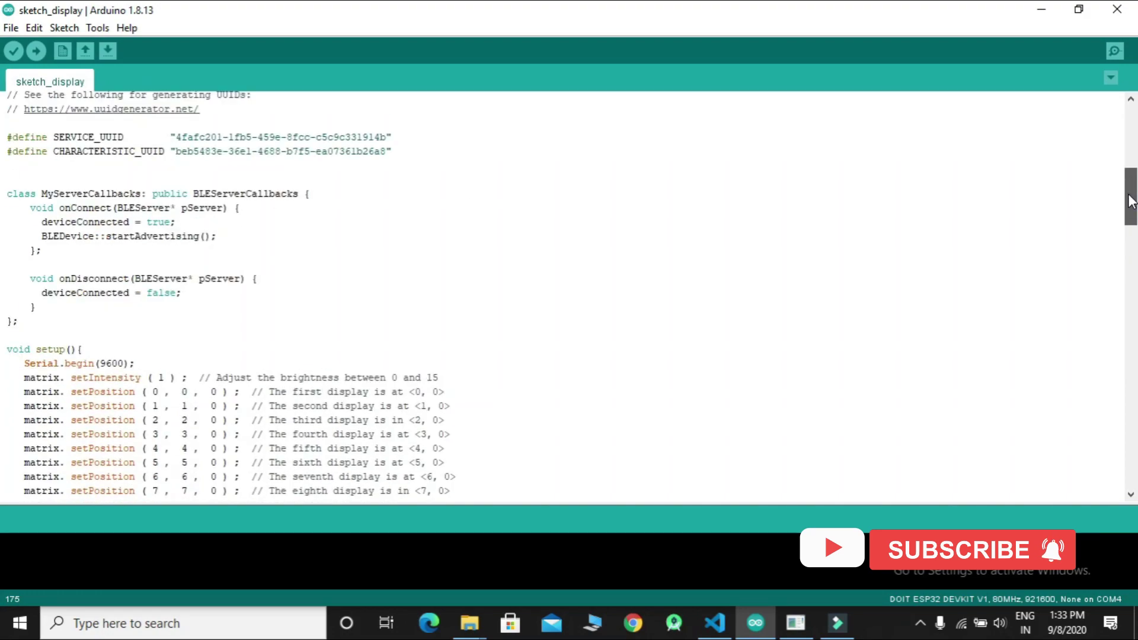